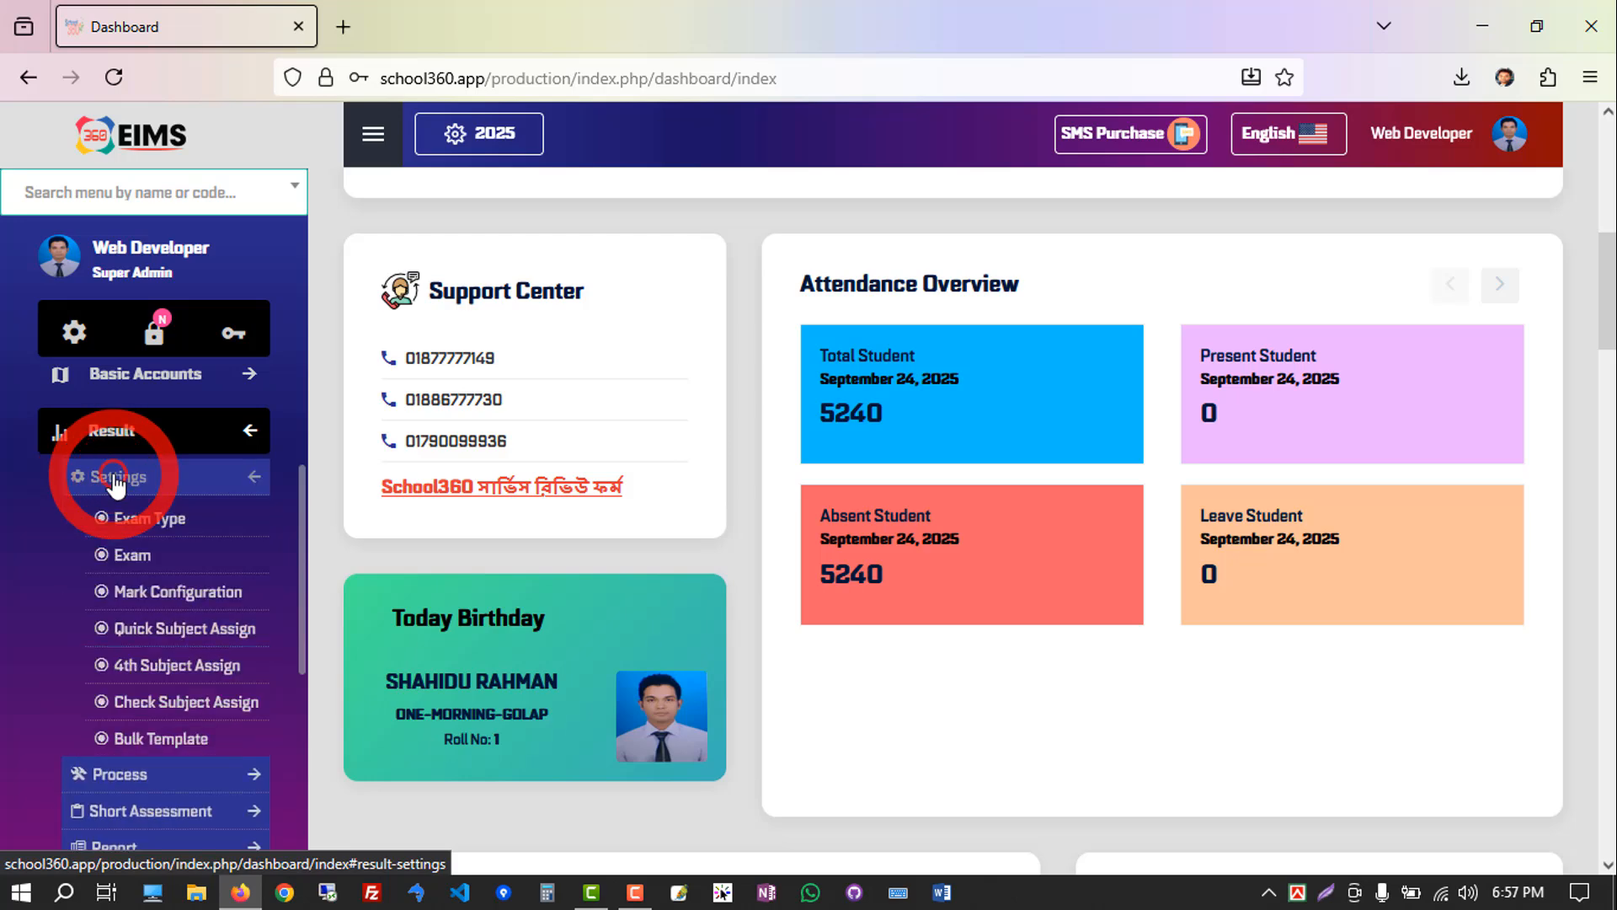
Open the TERM EXAM - 2025 exam type for editing from the result settings.
{"action": "left_click", "coordinate": [162, 527]}
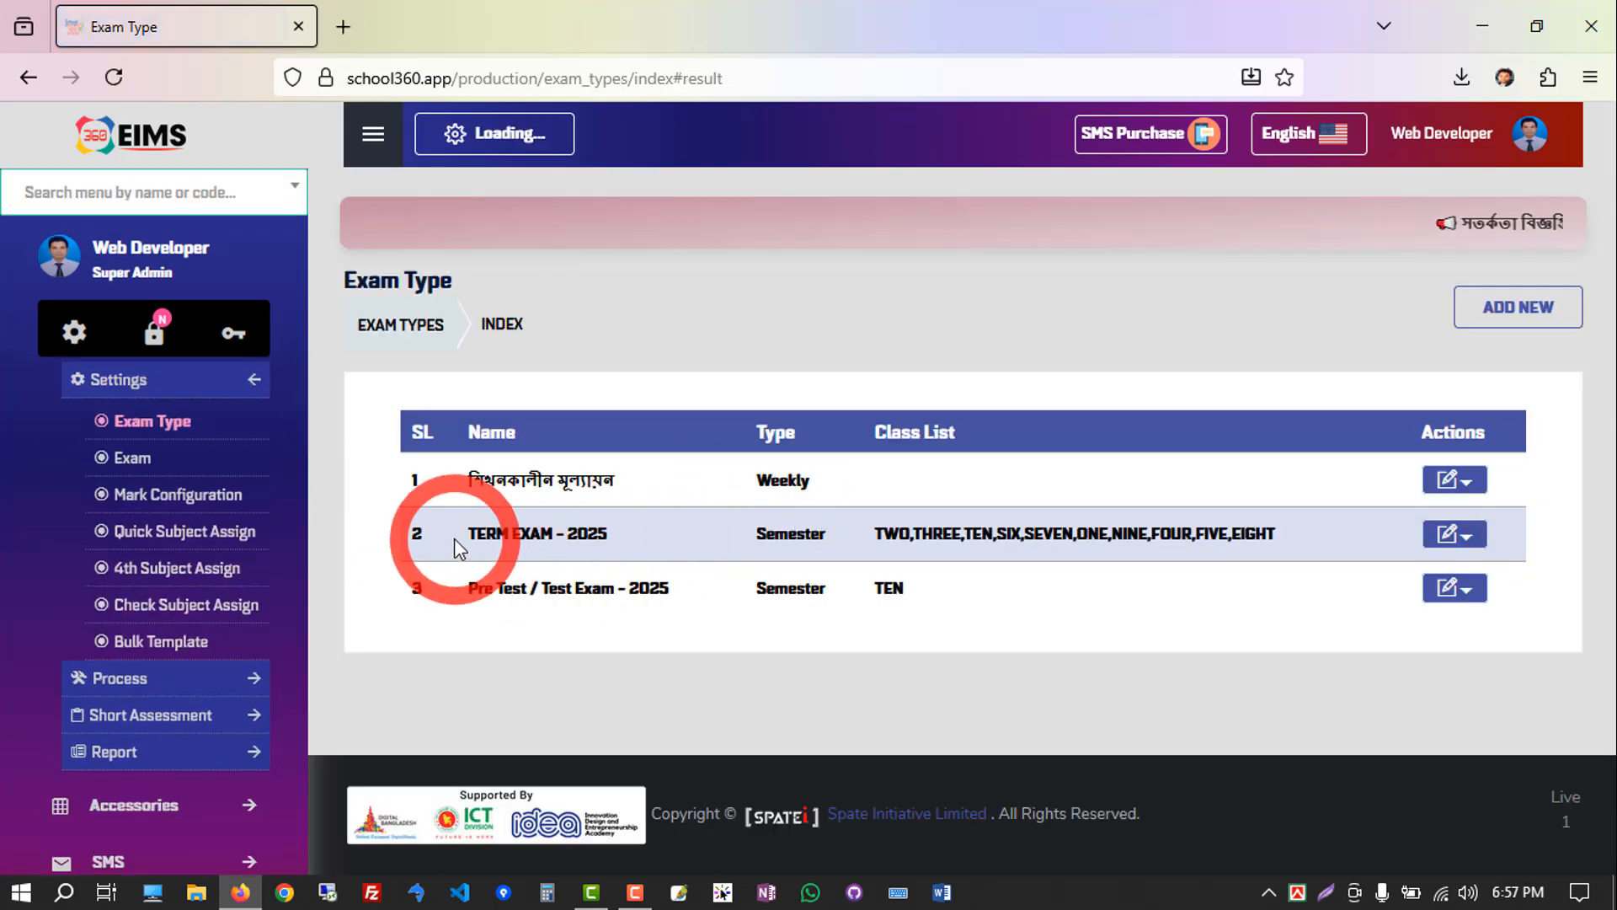
{"action": "left_click_drag", "start_coordinate": [453, 538], "coordinate": [628, 547]}
{"action": "left_click", "coordinate": [628, 547]}
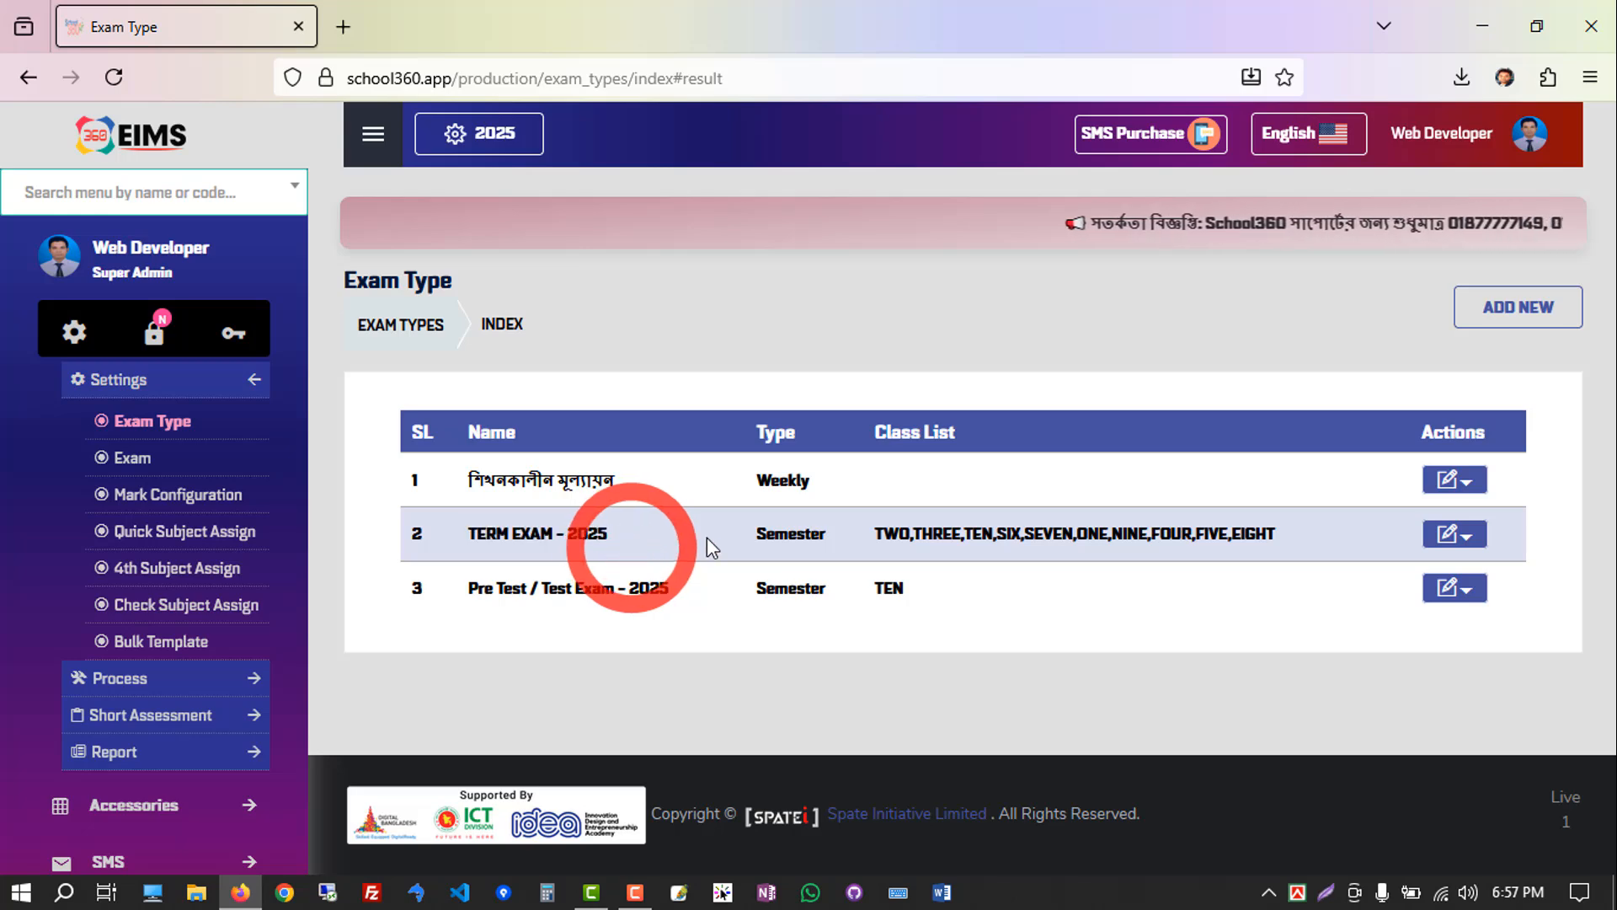
{"action": "left_click", "coordinate": [1452, 538]}
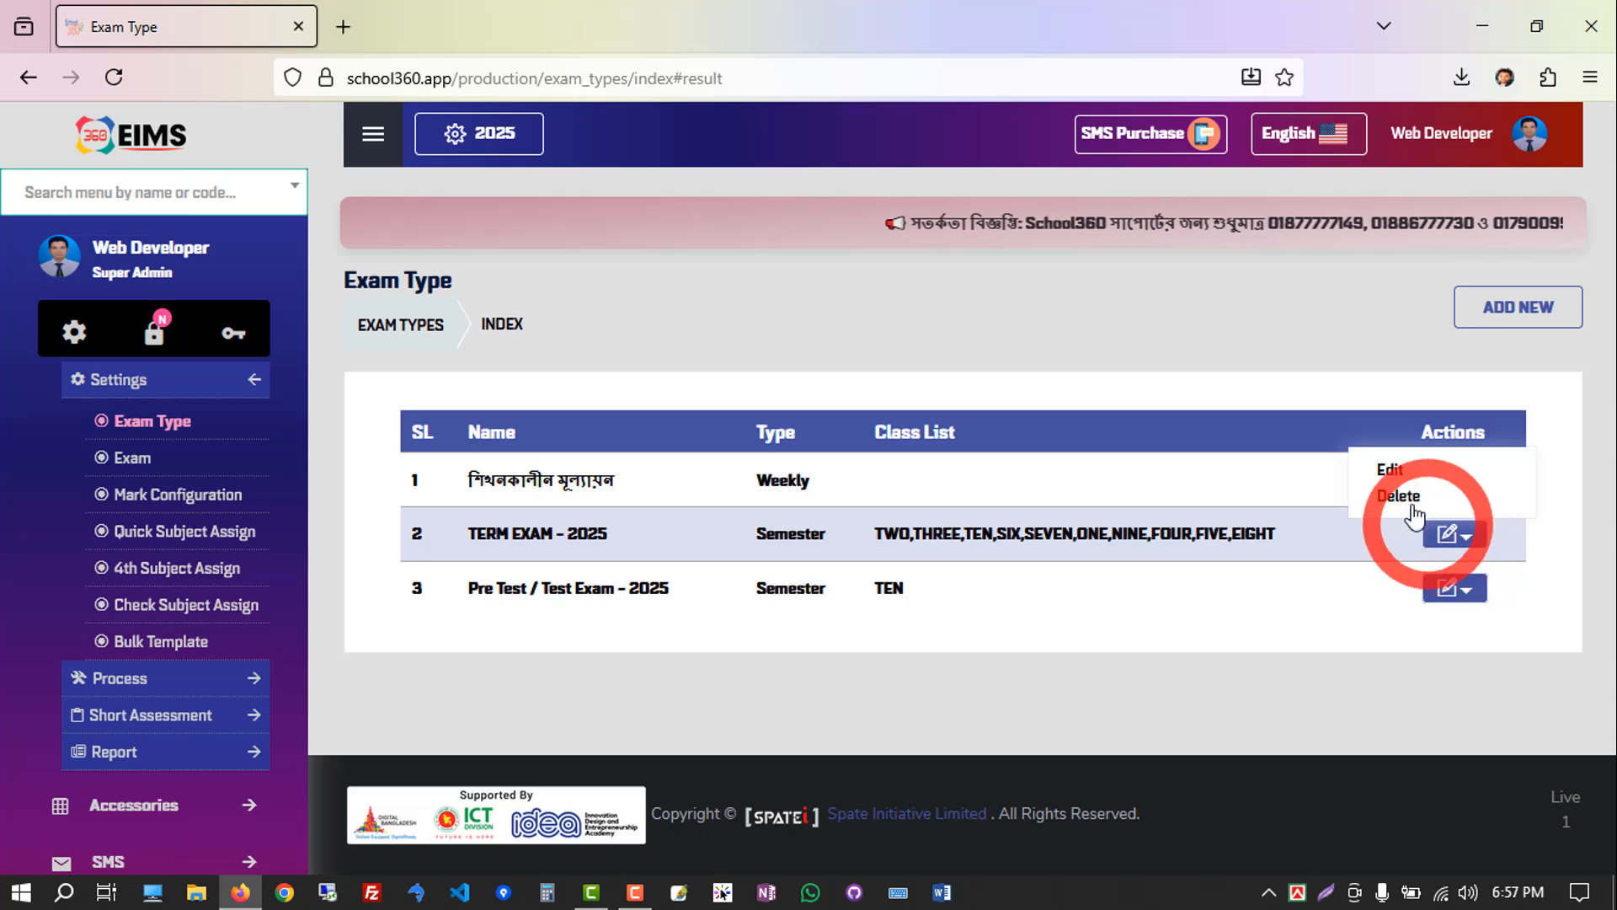
{"action": "left_click", "coordinate": [1383, 470]}
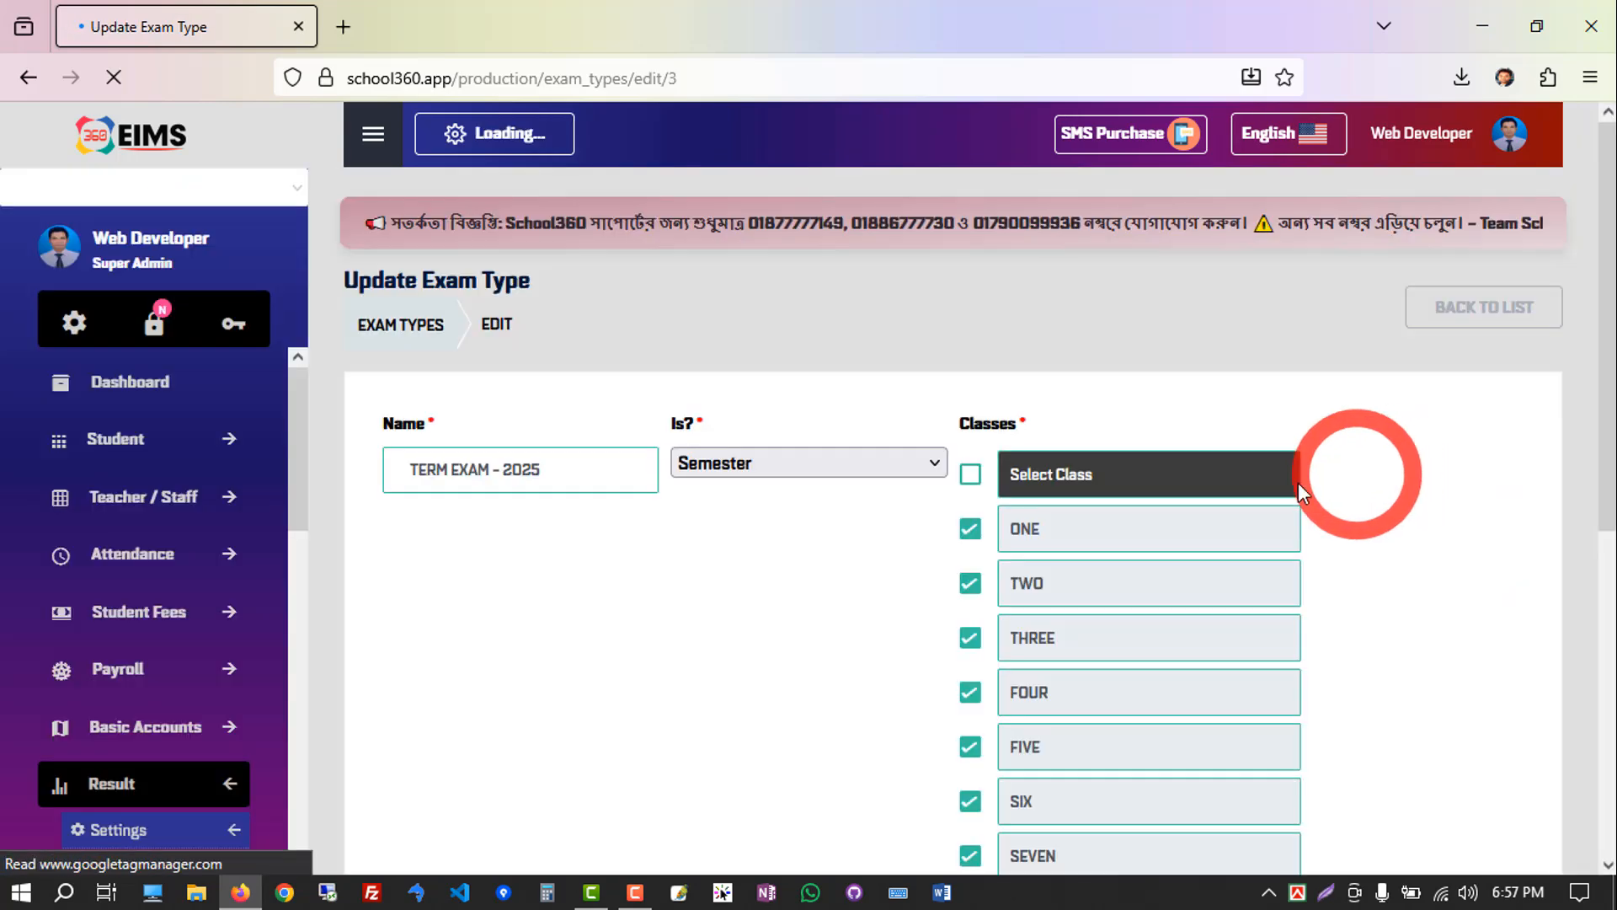
Review the exam type's name, its semester setting and the classes assigned to it.
{"action": "left_click", "coordinate": [562, 468]}
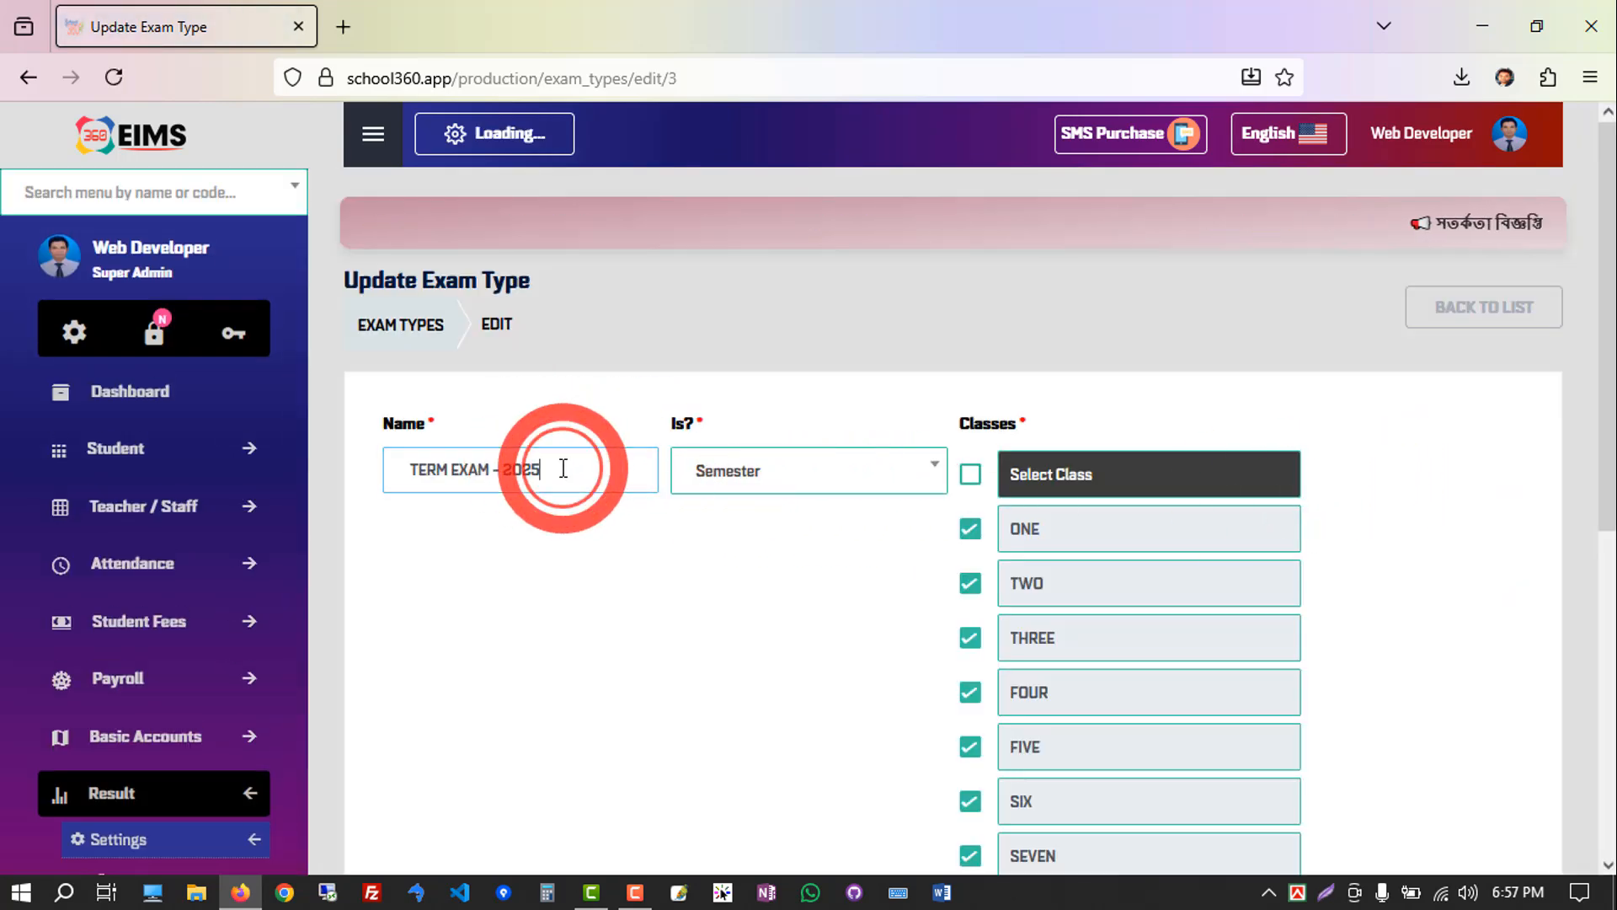
{"action": "left_click", "coordinate": [895, 484]}
{"action": "left_click", "coordinate": [714, 708]}
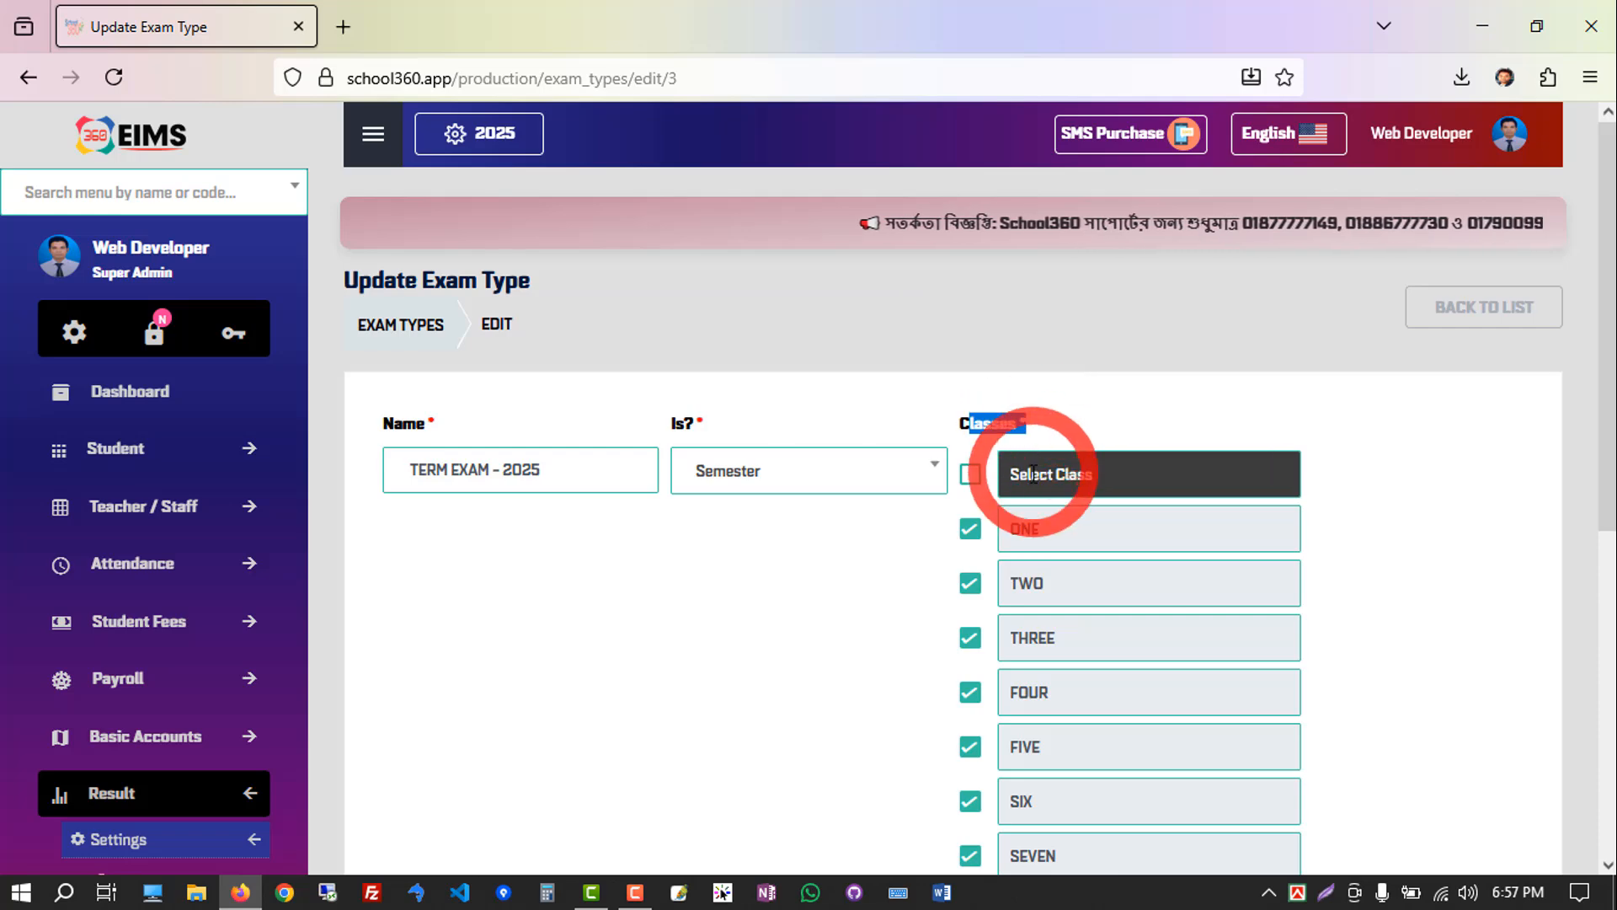
{"action": "scroll", "coordinate": [1028, 471], "scroll_direction": "down", "scroll_amount": 7}
{"action": "scroll", "coordinate": [1012, 404], "scroll_direction": "up", "scroll_amount": 4}
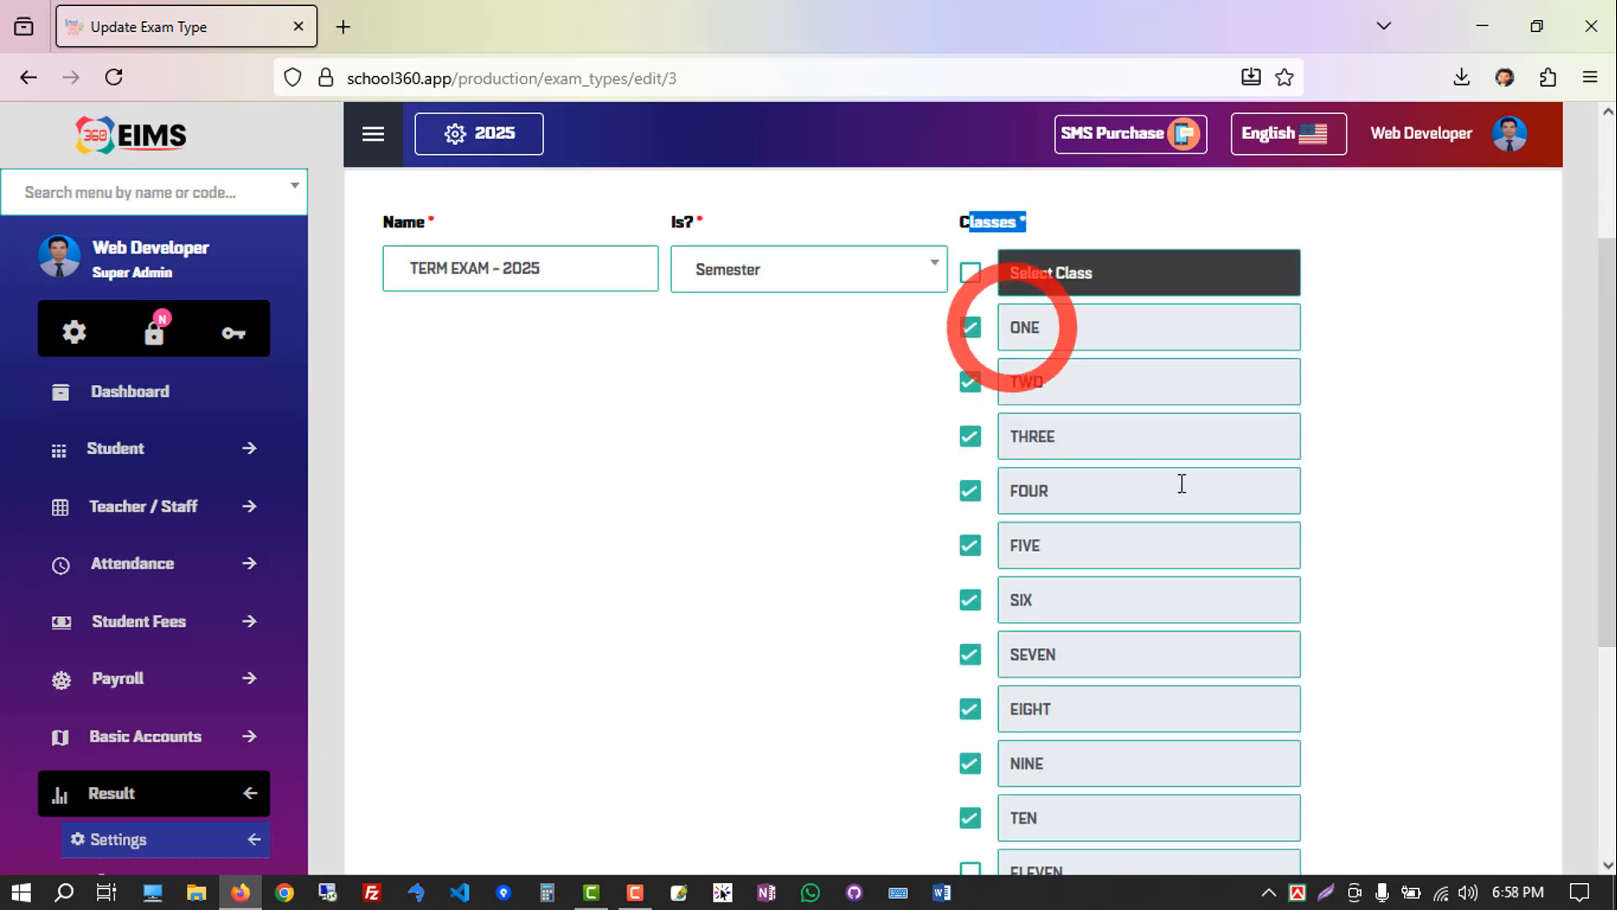
{"action": "scroll", "coordinate": [1290, 678], "scroll_direction": "down", "scroll_amount": 4}
{"action": "scroll", "coordinate": [1311, 631], "scroll_direction": "up", "scroll_amount": 6}
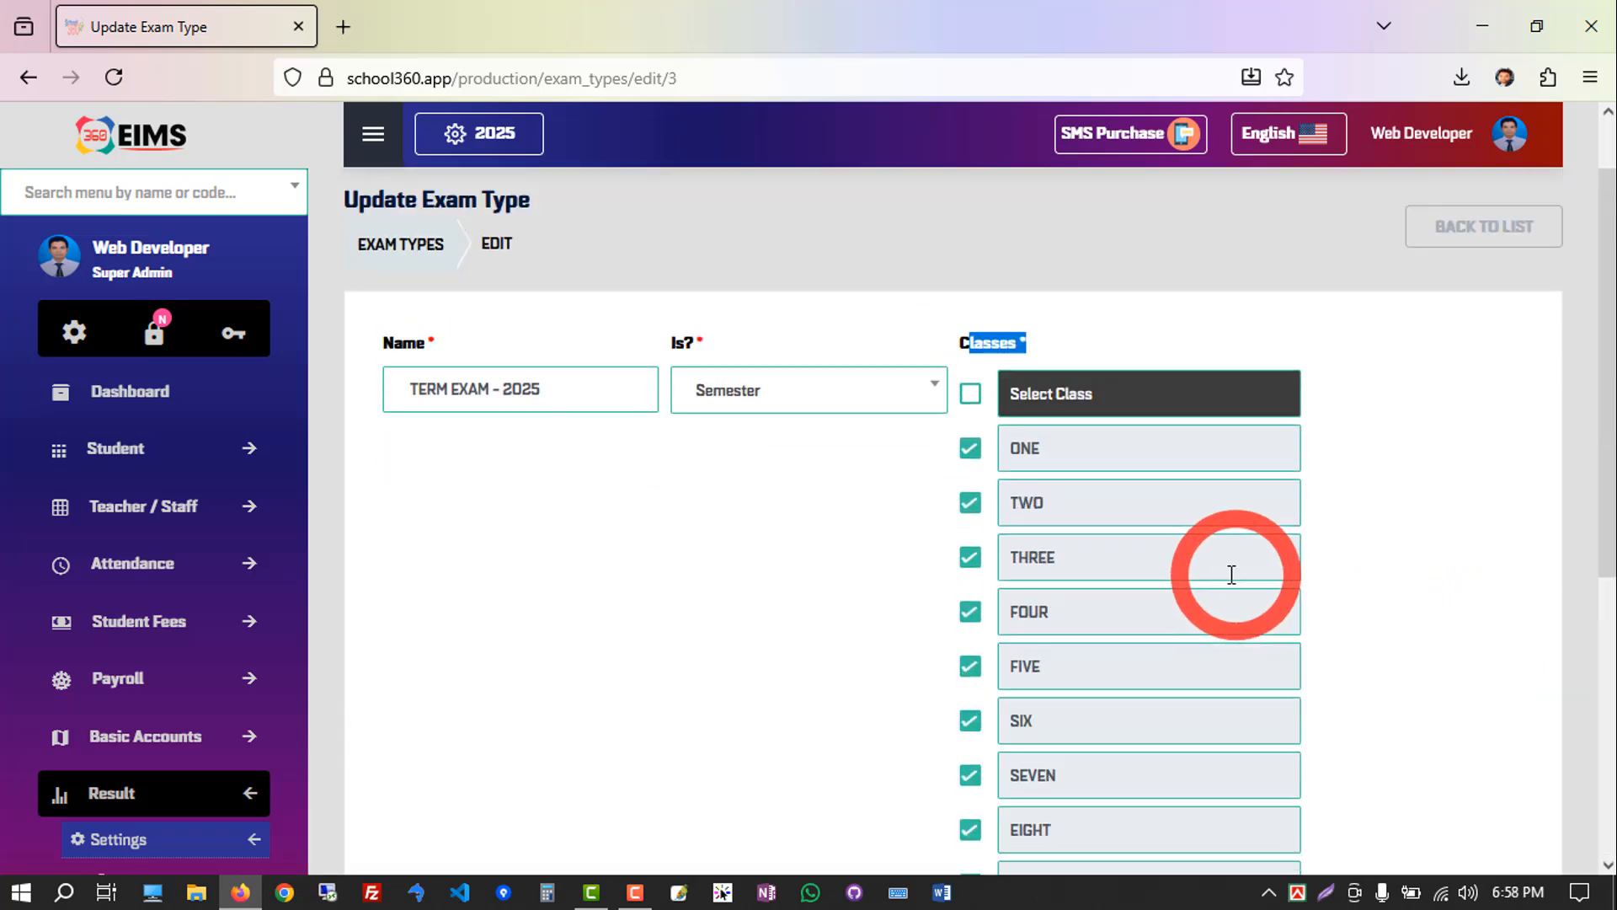
Return to the exam type list and check the class list and name of TERM EXAM - 2025.
{"action": "left_click", "coordinate": [1458, 249]}
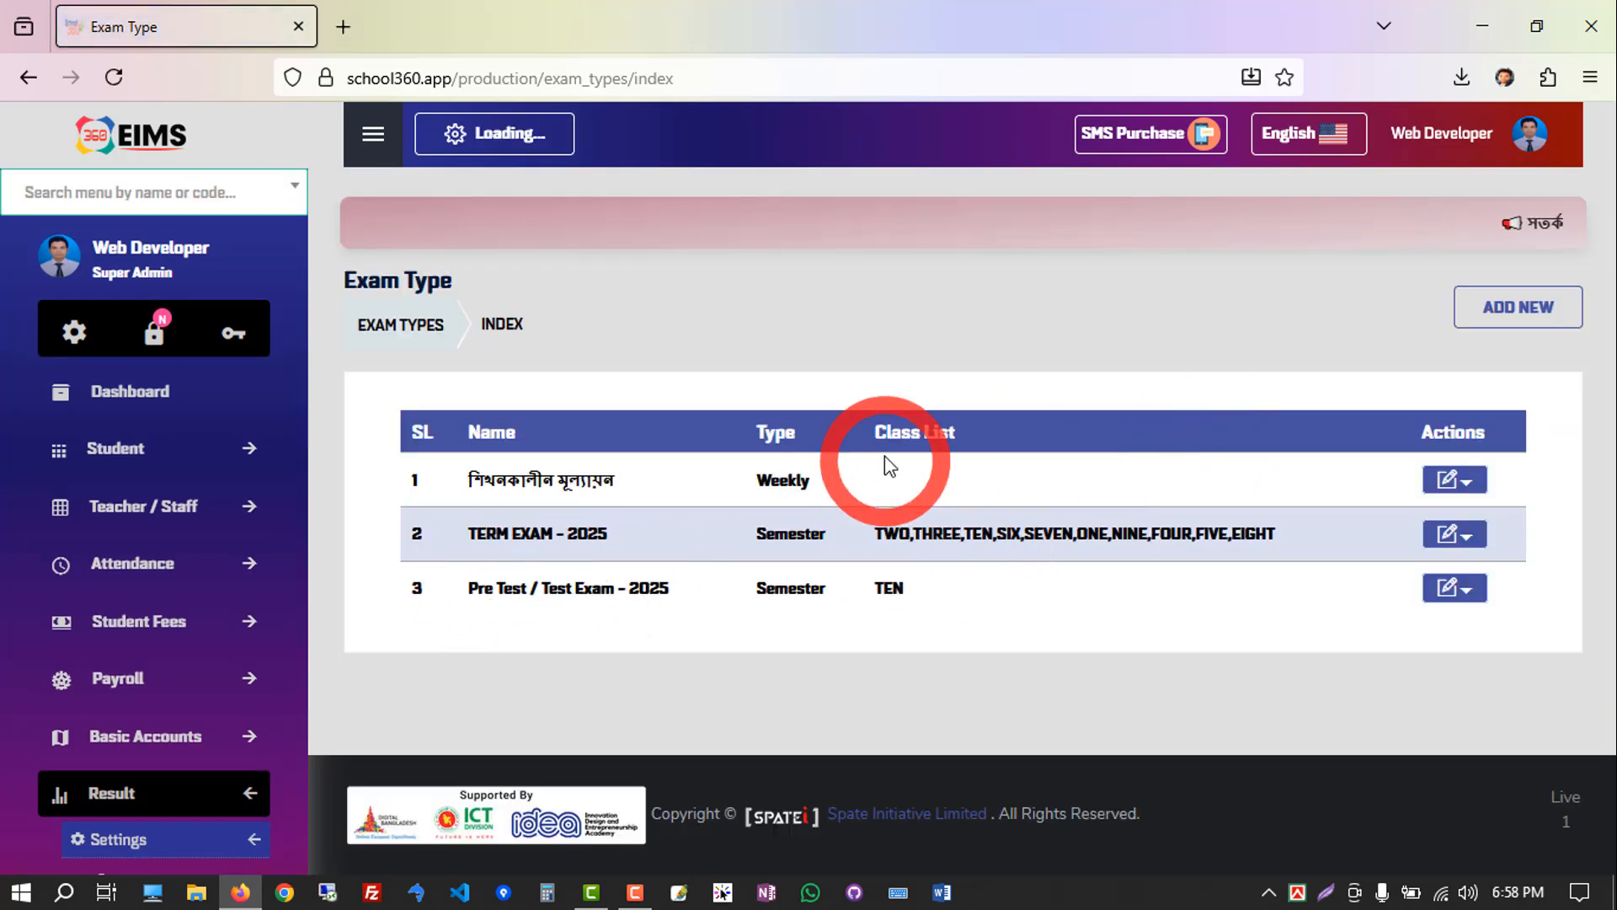
{"action": "left_click_drag", "start_coordinate": [872, 534], "coordinate": [1284, 539]}
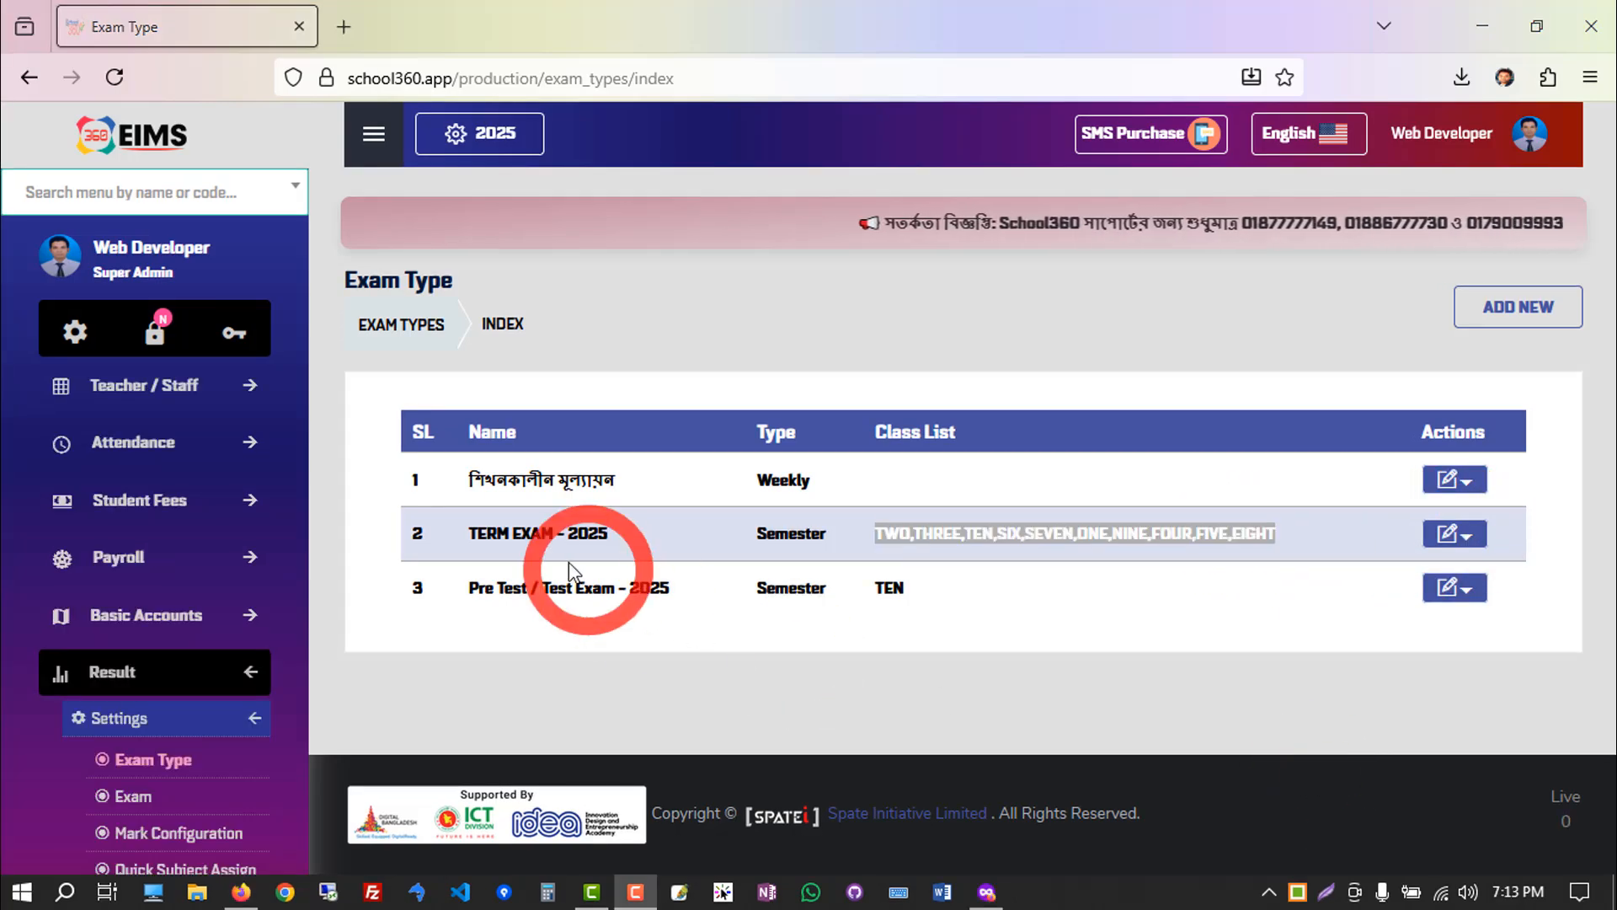
{"action": "left_click_drag", "start_coordinate": [628, 532], "coordinate": [465, 539]}
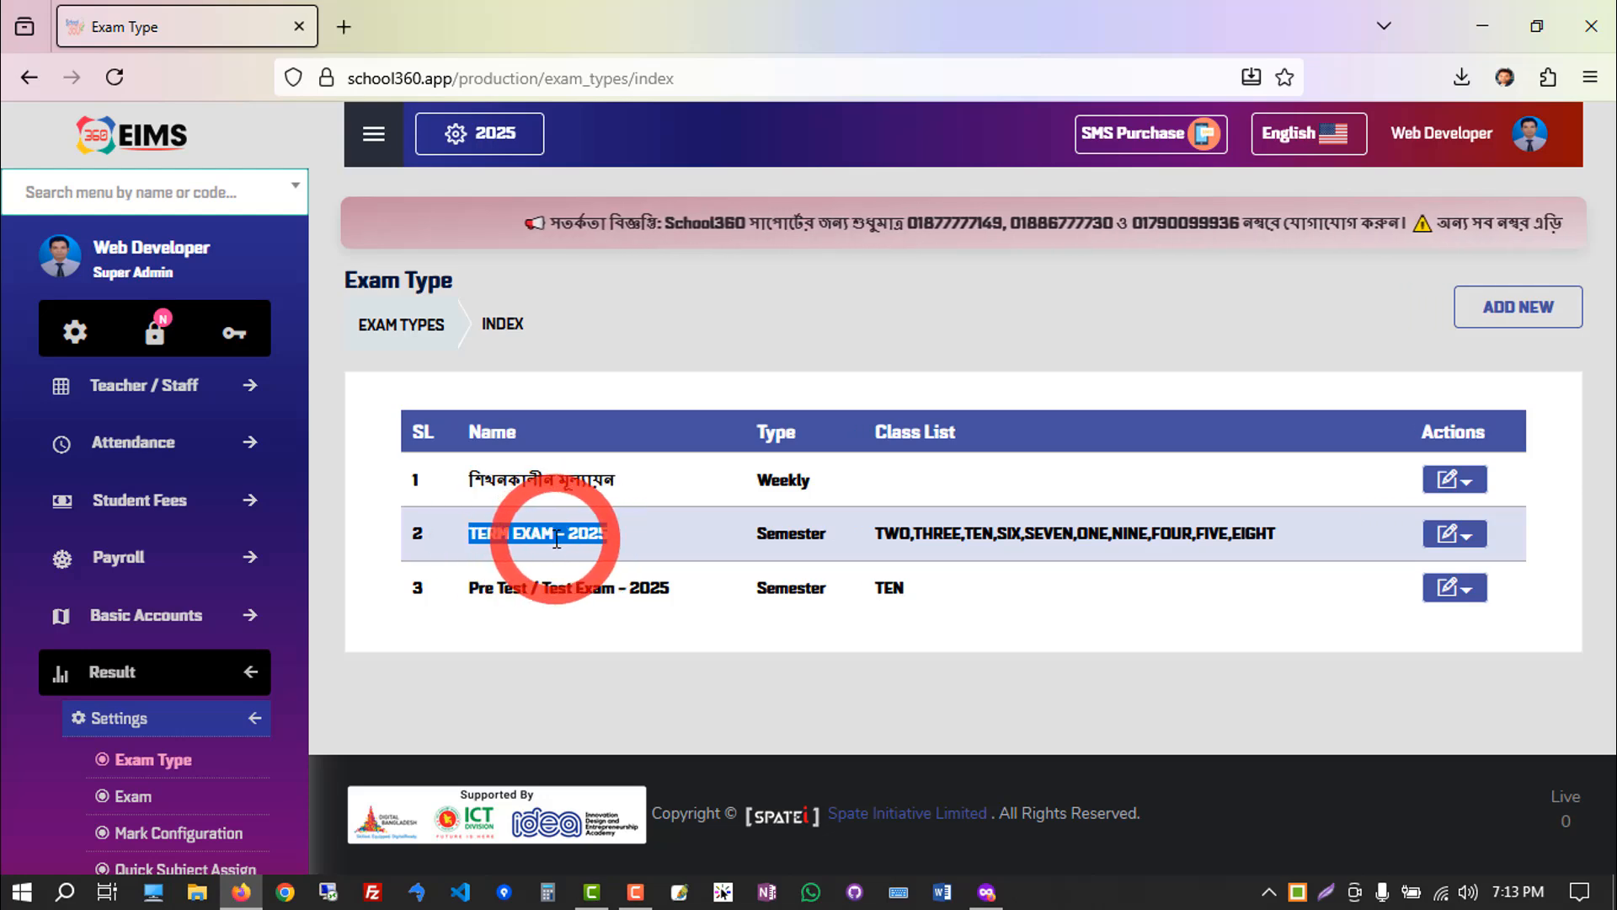
Open the HALF YEARLY EXAM record for editing from the exam list.
{"action": "left_click", "coordinate": [134, 798]}
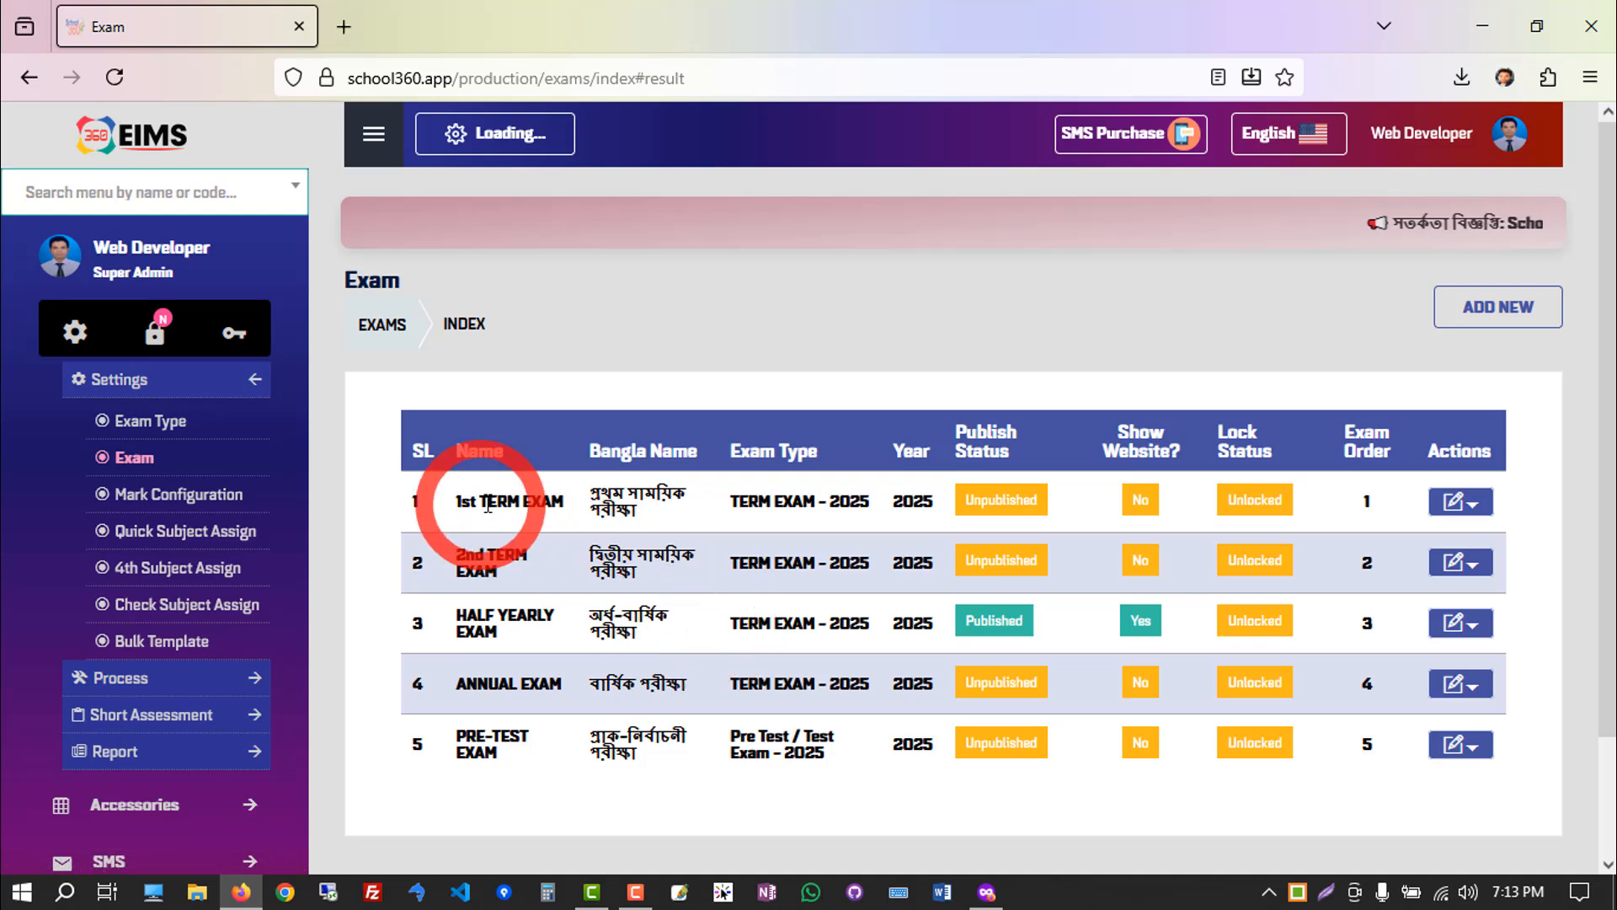
{"action": "left_click", "coordinate": [1460, 622]}
{"action": "left_click", "coordinate": [1372, 674]}
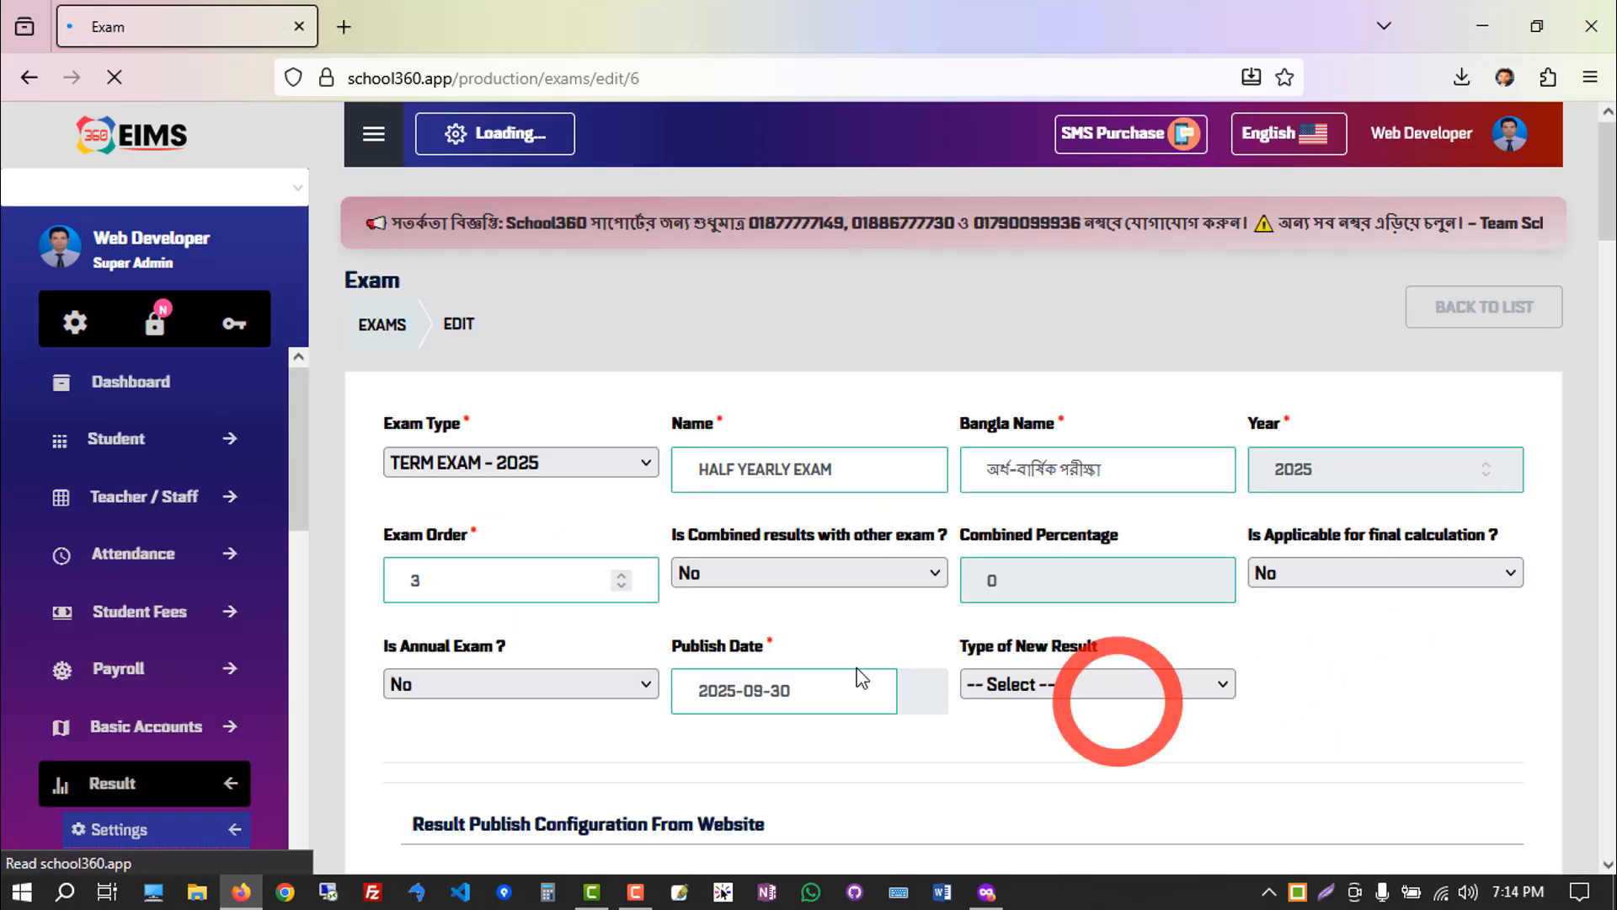
Review the exam's type, English name, Bangla name and exam order.
{"action": "left_click", "coordinate": [584, 482]}
{"action": "left_click", "coordinate": [426, 647]}
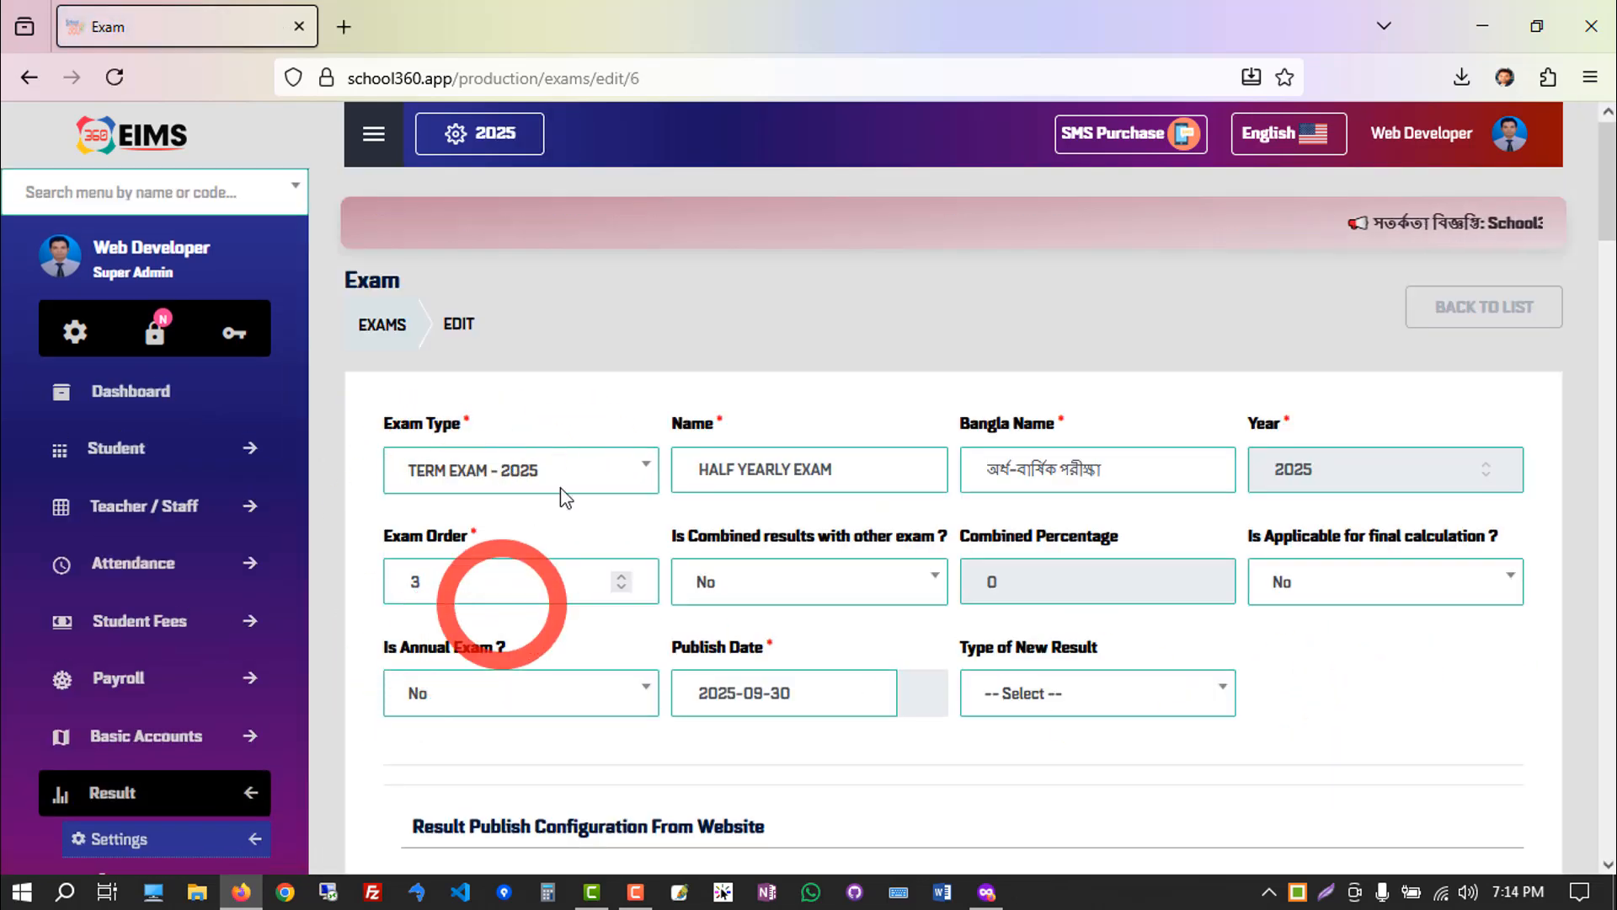
{"action": "left_click_drag", "start_coordinate": [841, 475], "coordinate": [630, 480]}
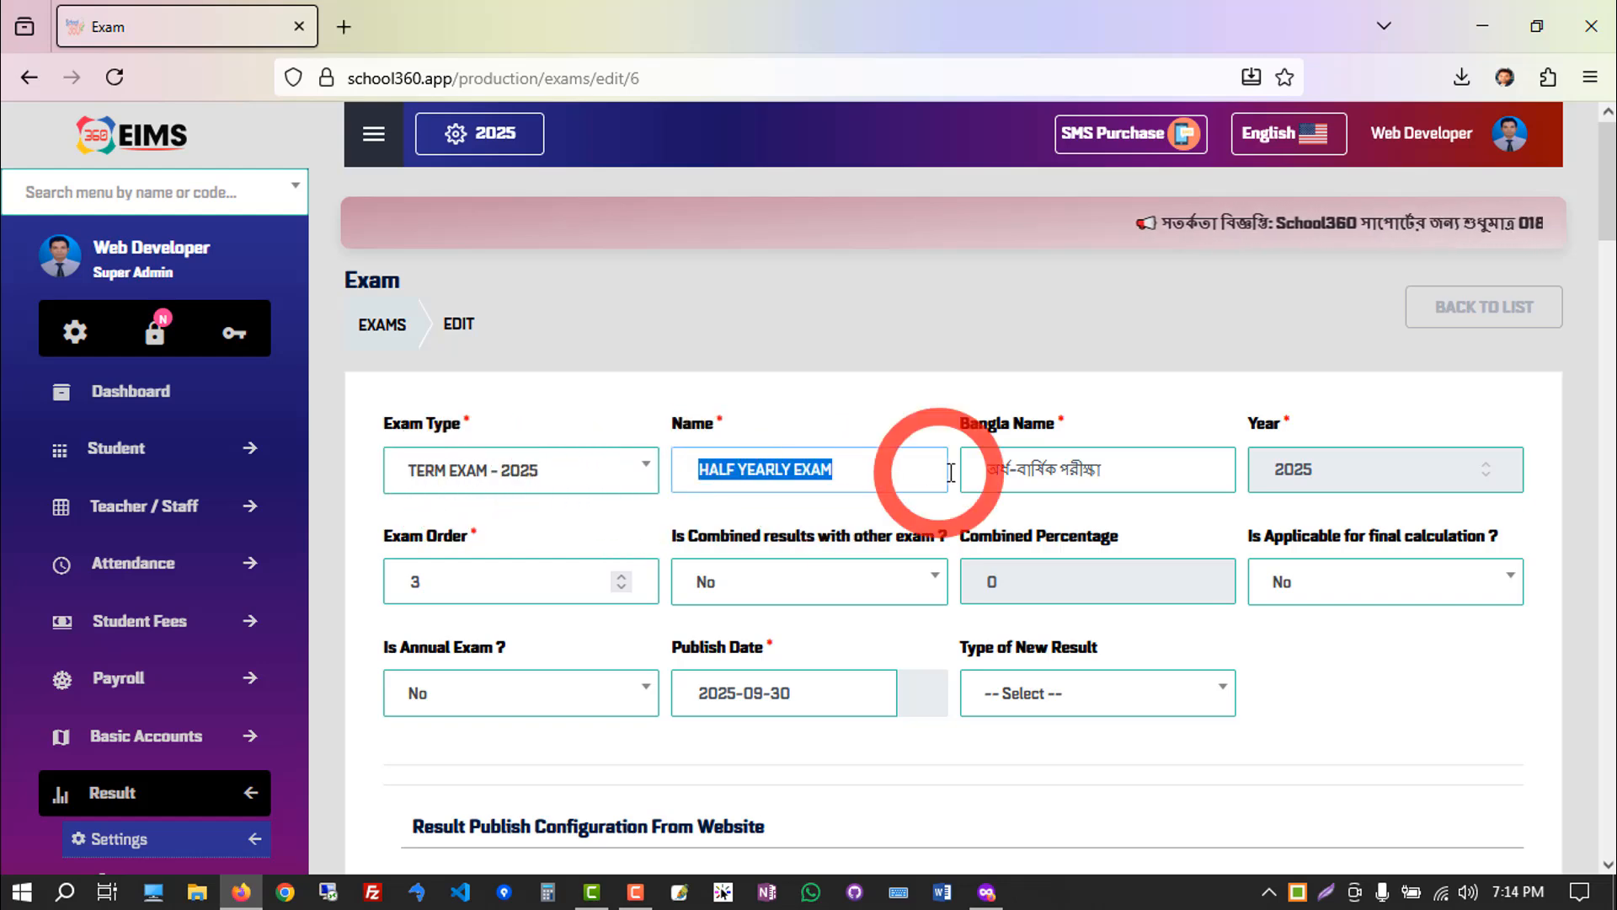
{"action": "left_click", "coordinate": [1058, 472]}
{"action": "left_click_drag", "start_coordinate": [1126, 469], "coordinate": [974, 469]}
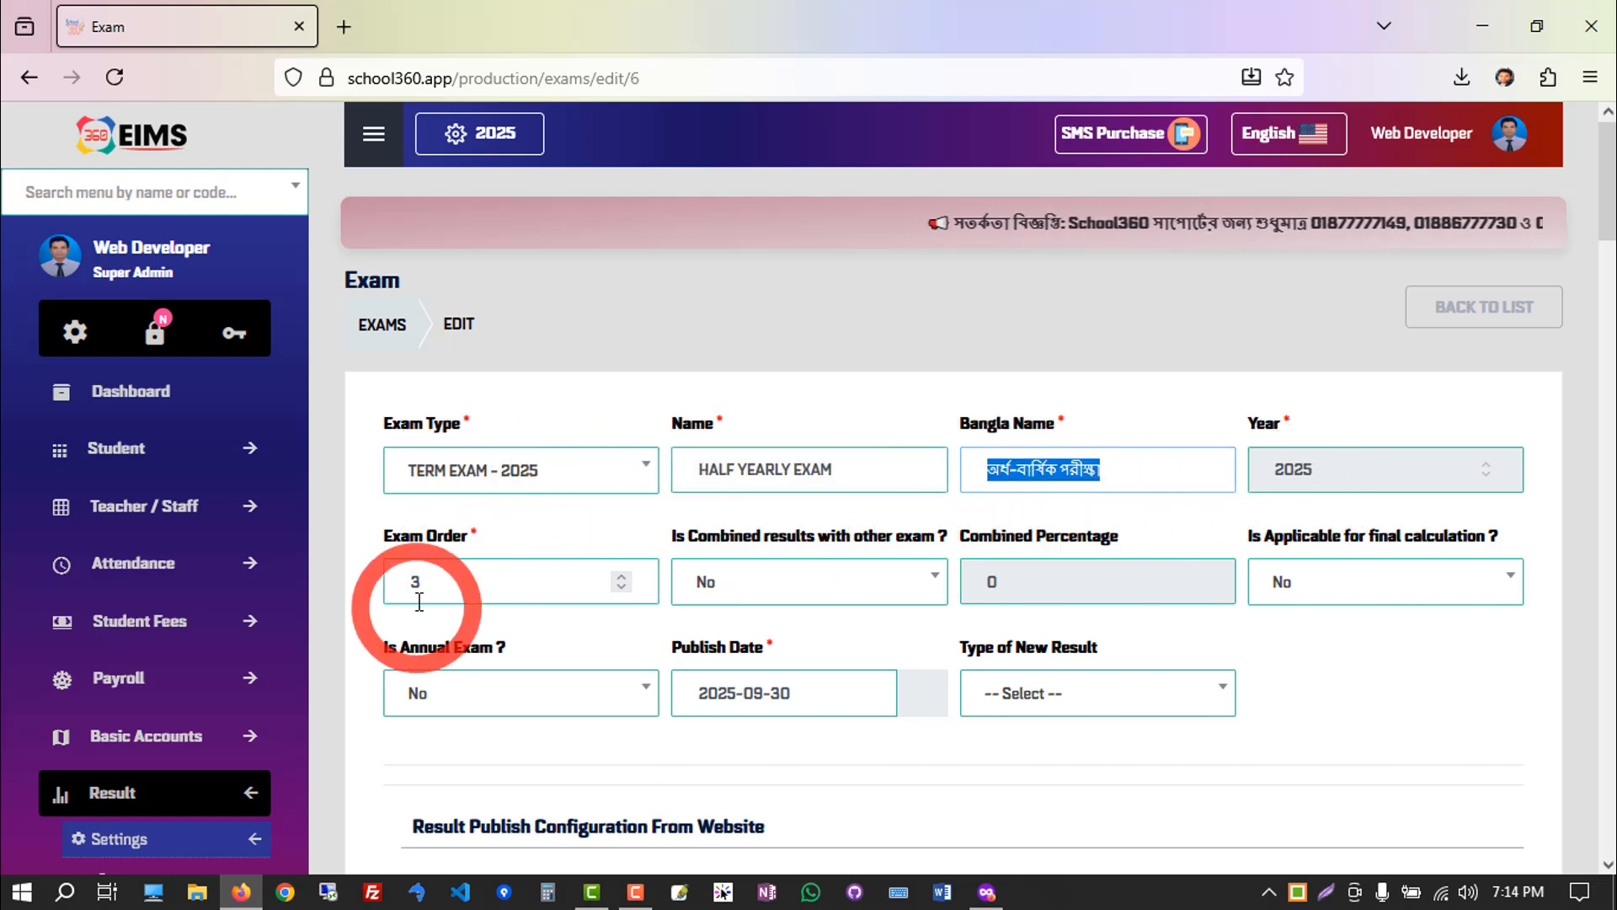
{"action": "left_click", "coordinate": [467, 583]}
{"action": "left_click_drag", "start_coordinate": [467, 583], "coordinate": [376, 587]}
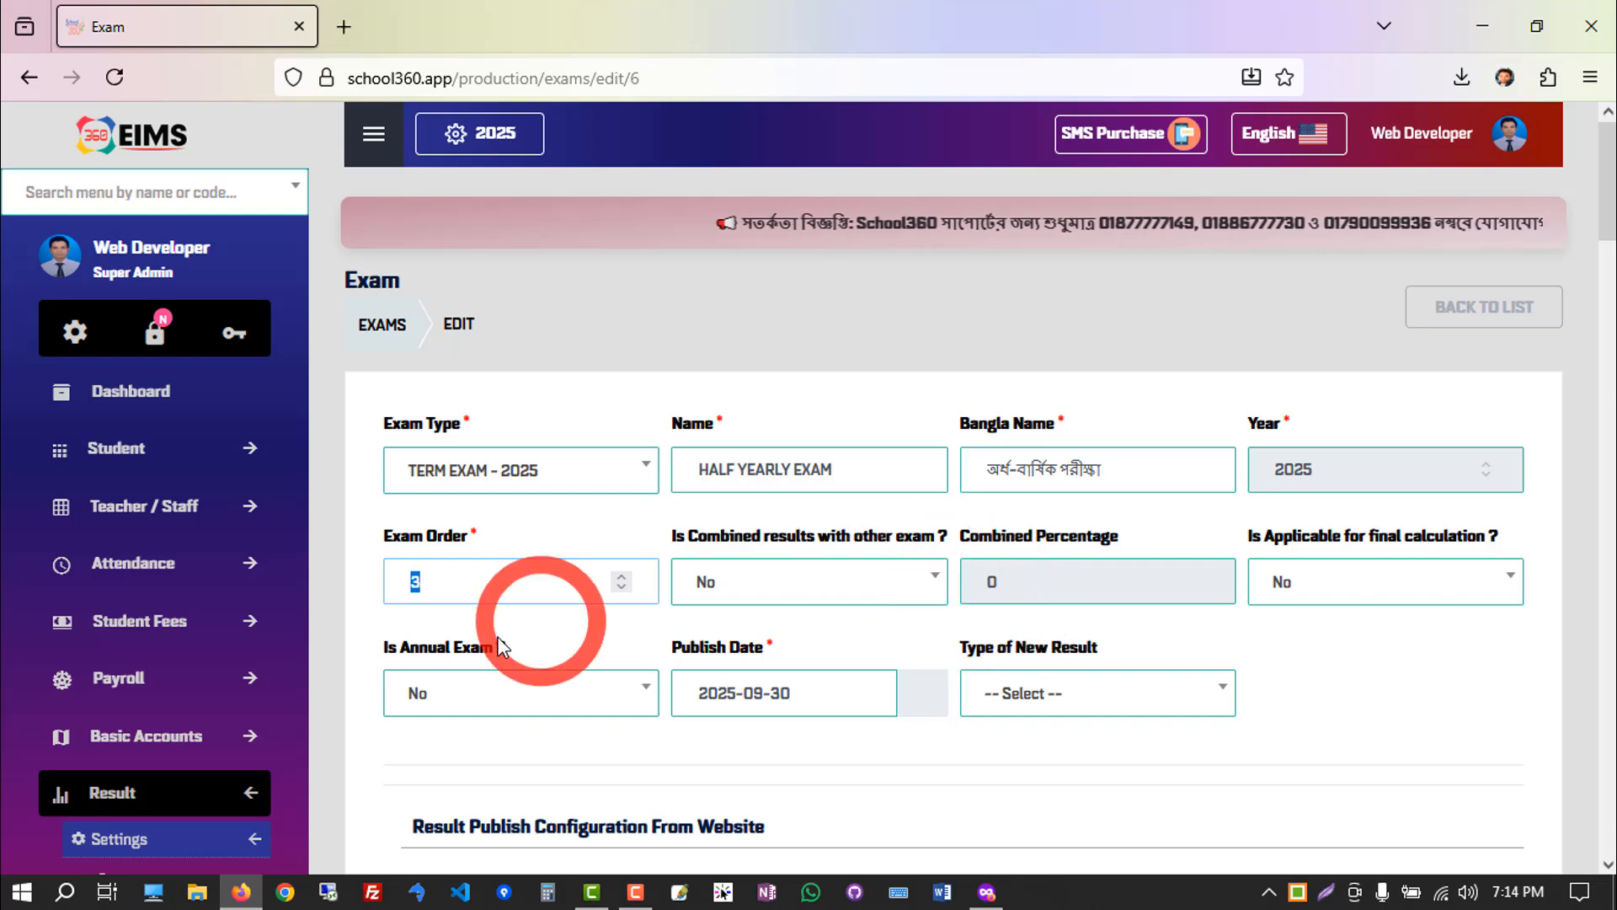
Check the exam's publish date and submit the HALF YEARLY EXAM form.
{"action": "left_click", "coordinate": [732, 694]}
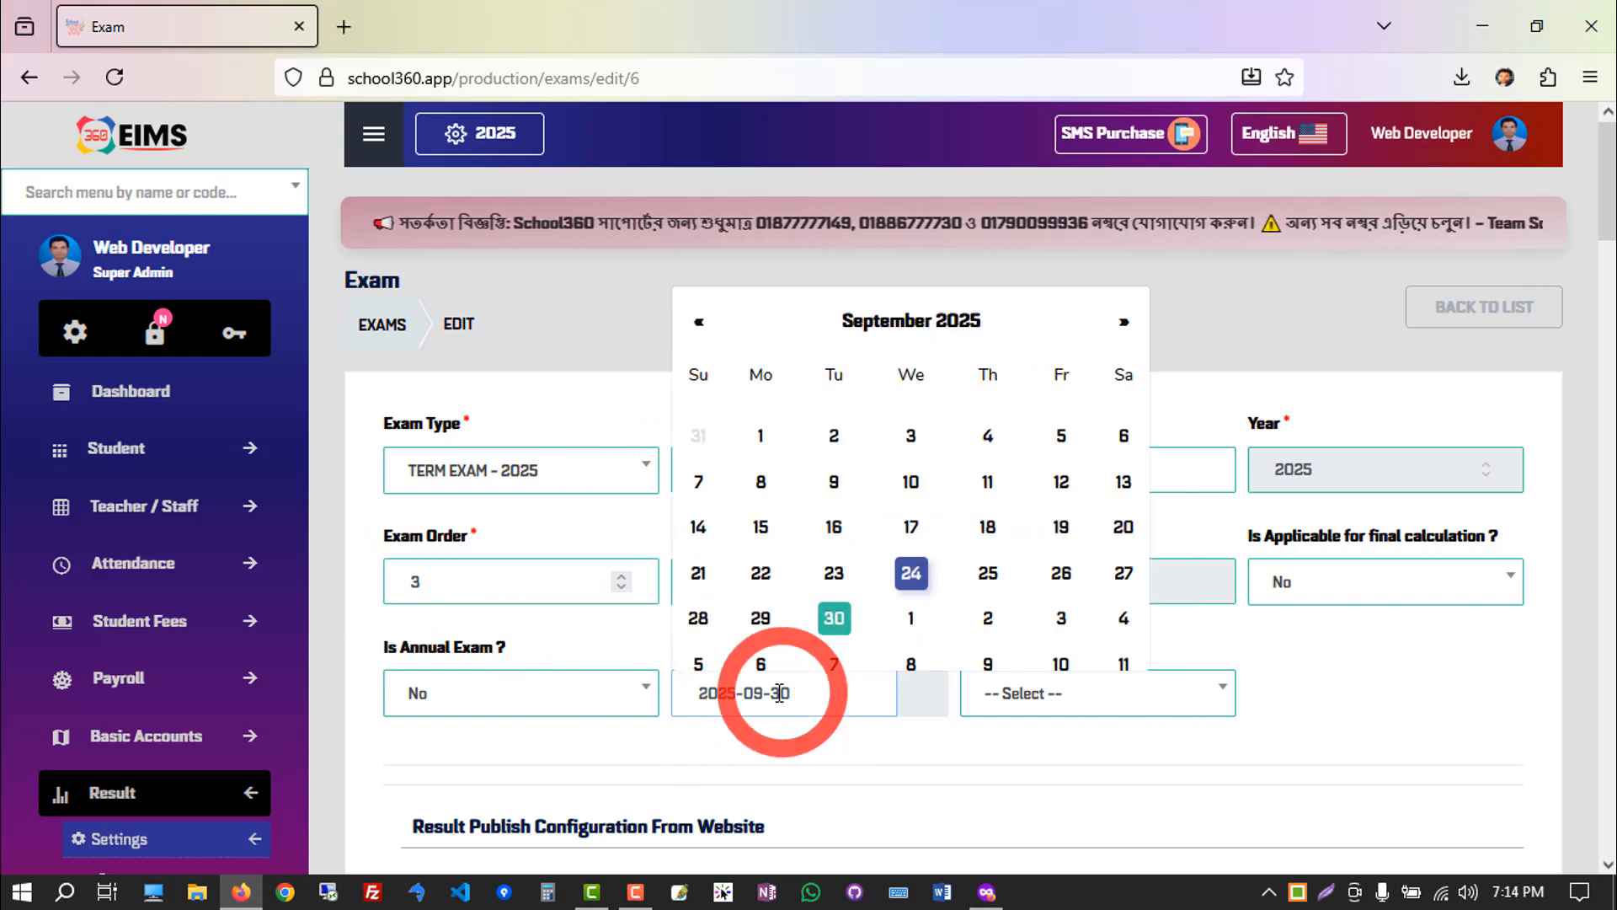
{"action": "left_click", "coordinate": [832, 739]}
{"action": "scroll", "coordinate": [1516, 591], "scroll_direction": "down", "scroll_amount": 15}
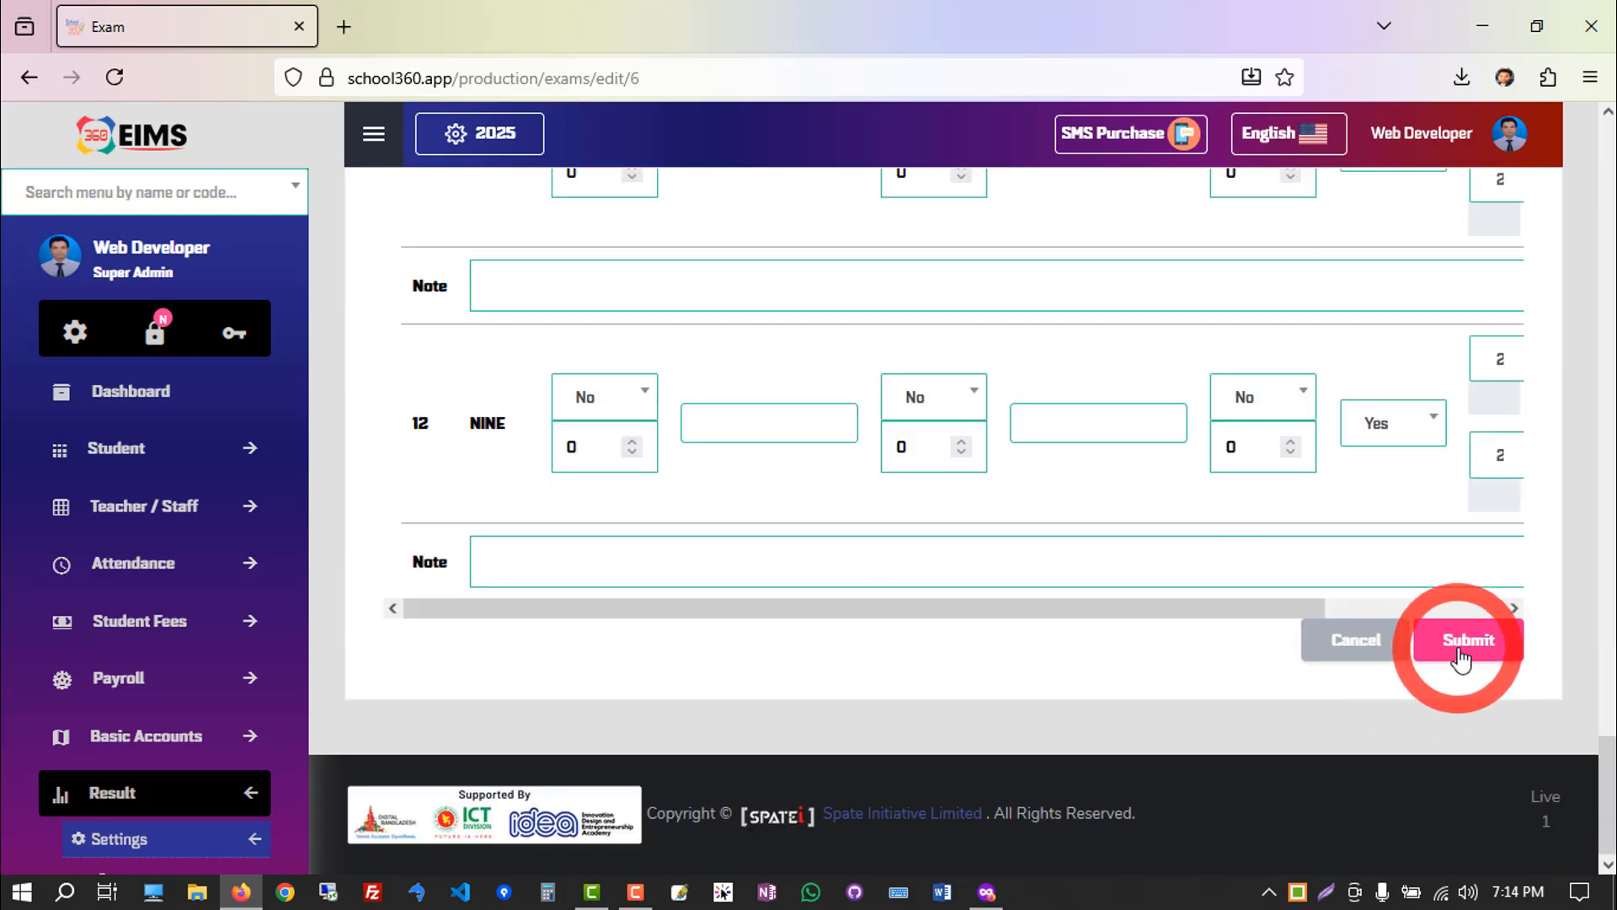
{"action": "left_click", "coordinate": [1455, 646]}
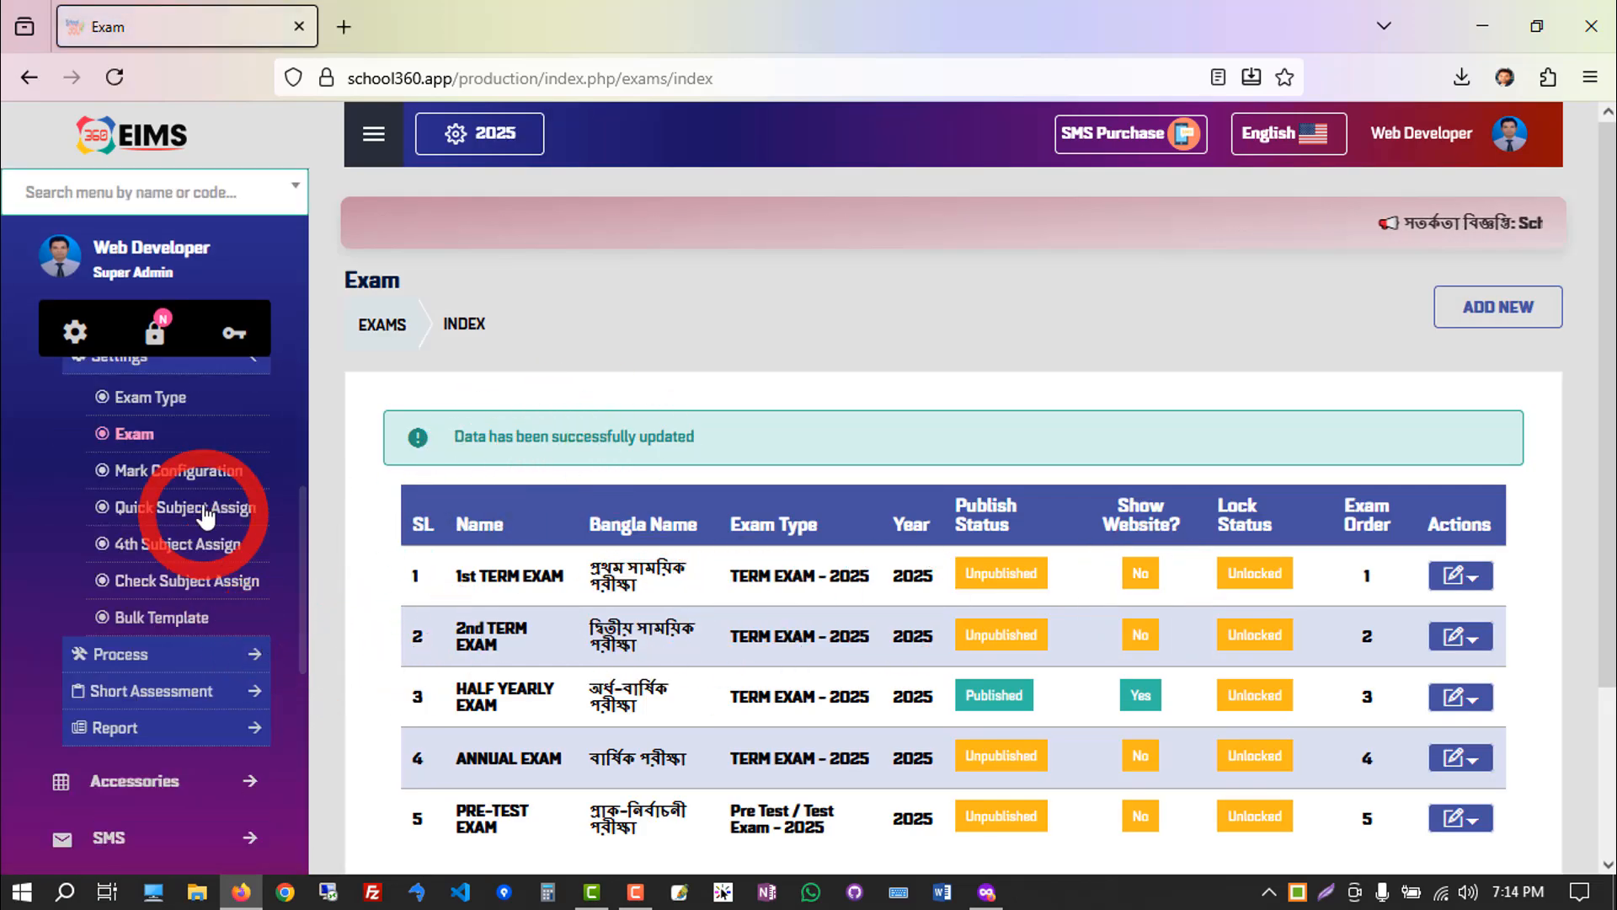
Open the exam mark configuration list and examine the TERM EXAM - 2025 entries for classes ONE, TWO and THREE.
{"action": "left_click", "coordinate": [175, 476]}
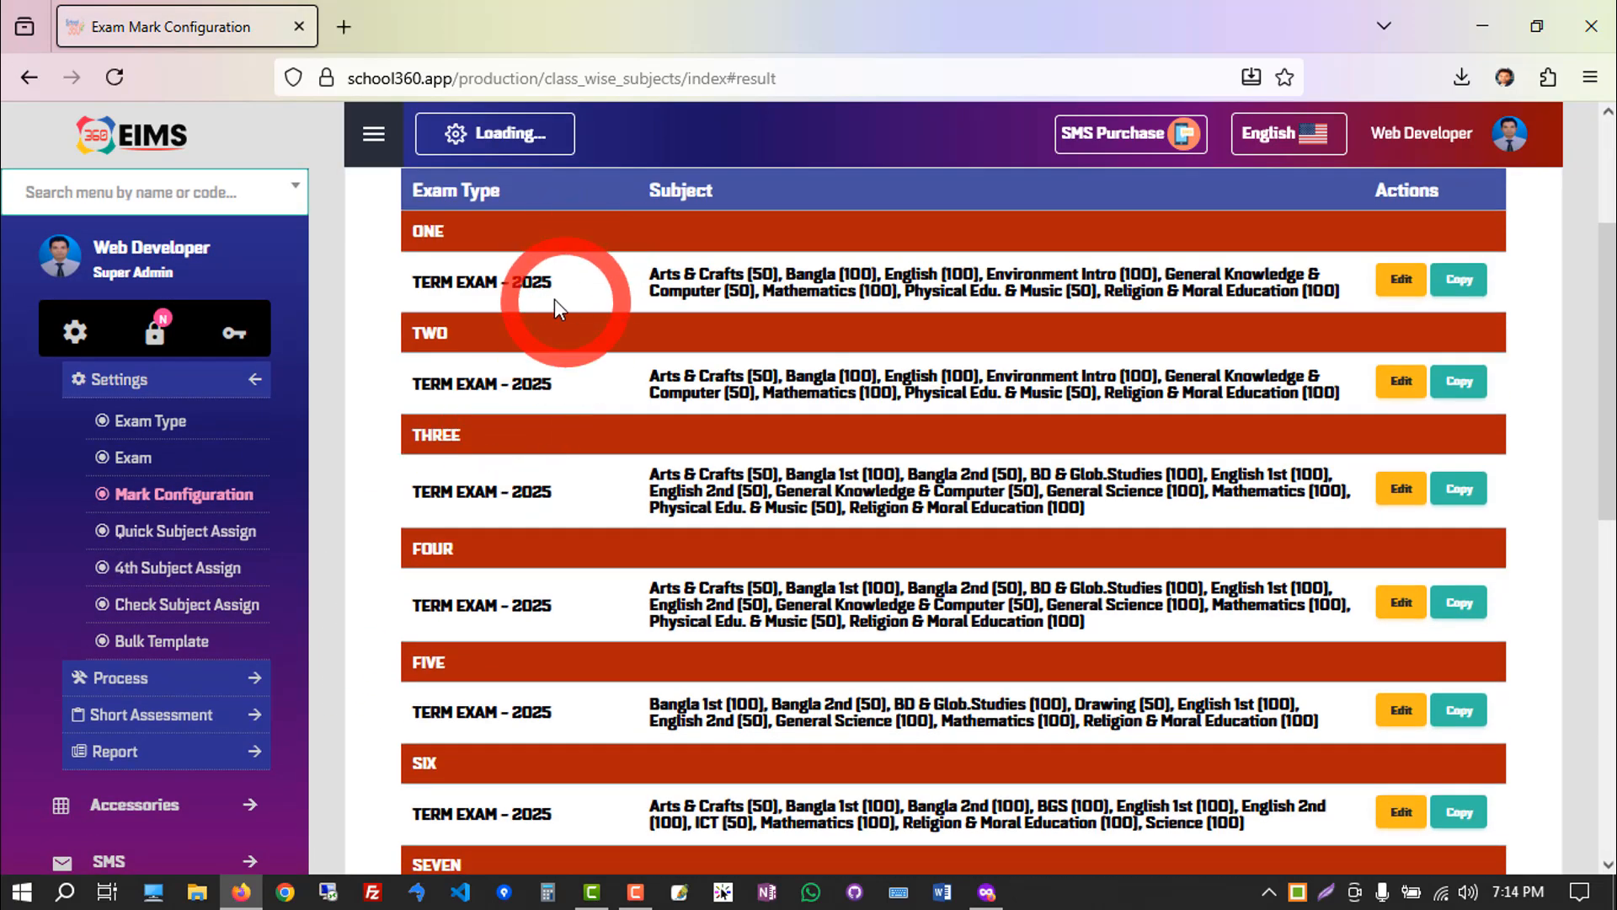
{"action": "left_click_drag", "start_coordinate": [554, 300], "coordinate": [403, 286]}
{"action": "left_click_drag", "start_coordinate": [563, 396], "coordinate": [402, 387]}
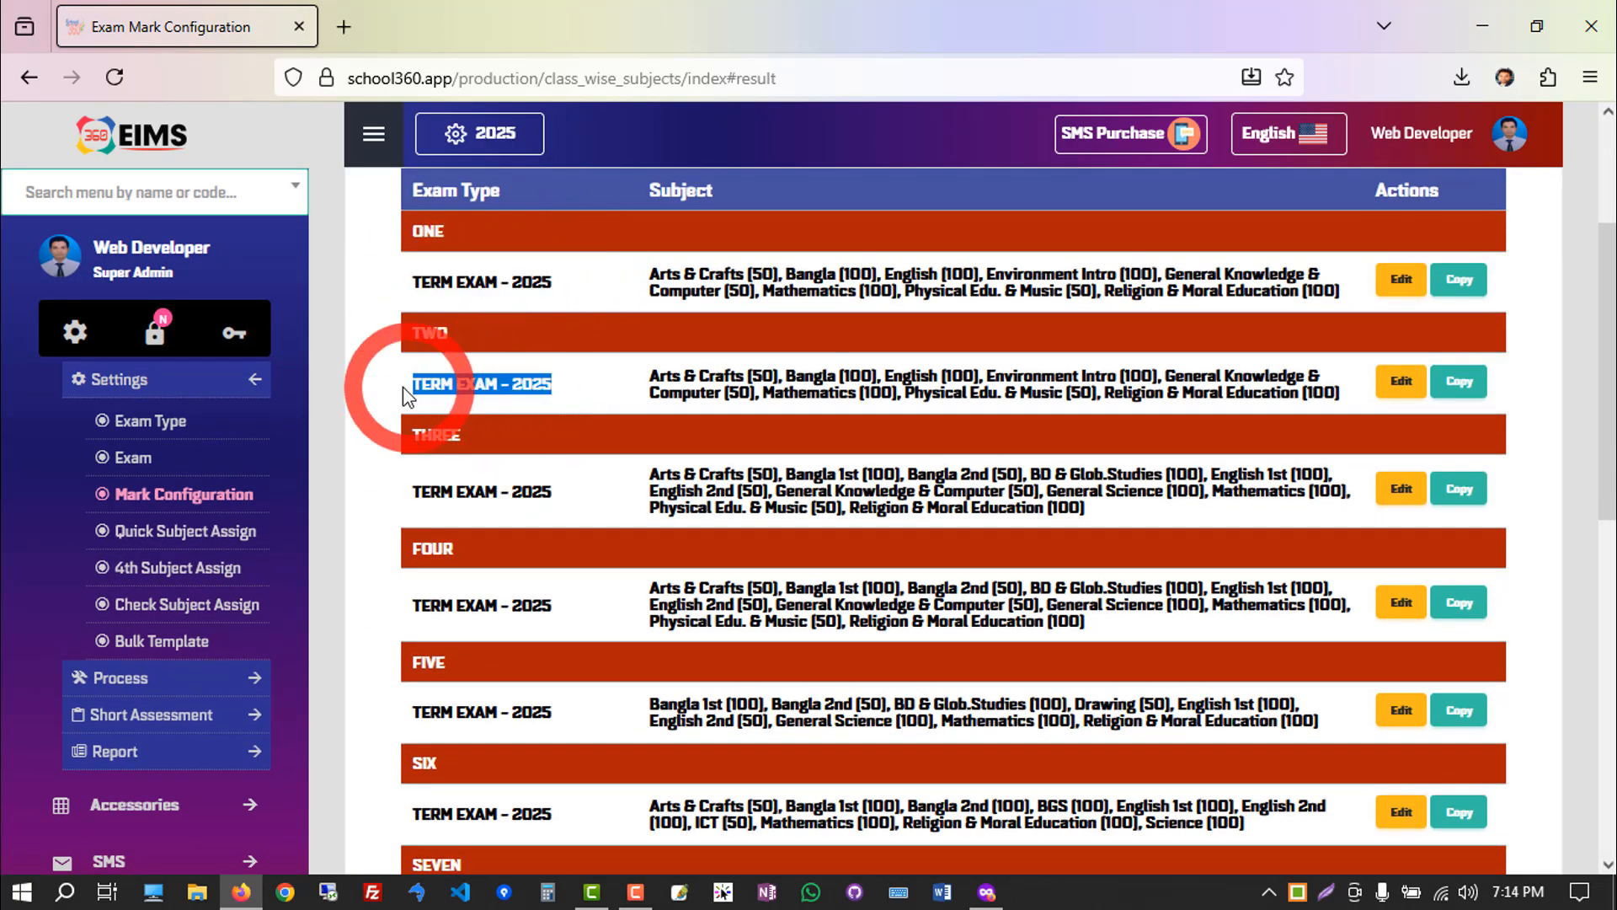
{"action": "left_click_drag", "start_coordinate": [550, 492], "coordinate": [404, 487]}
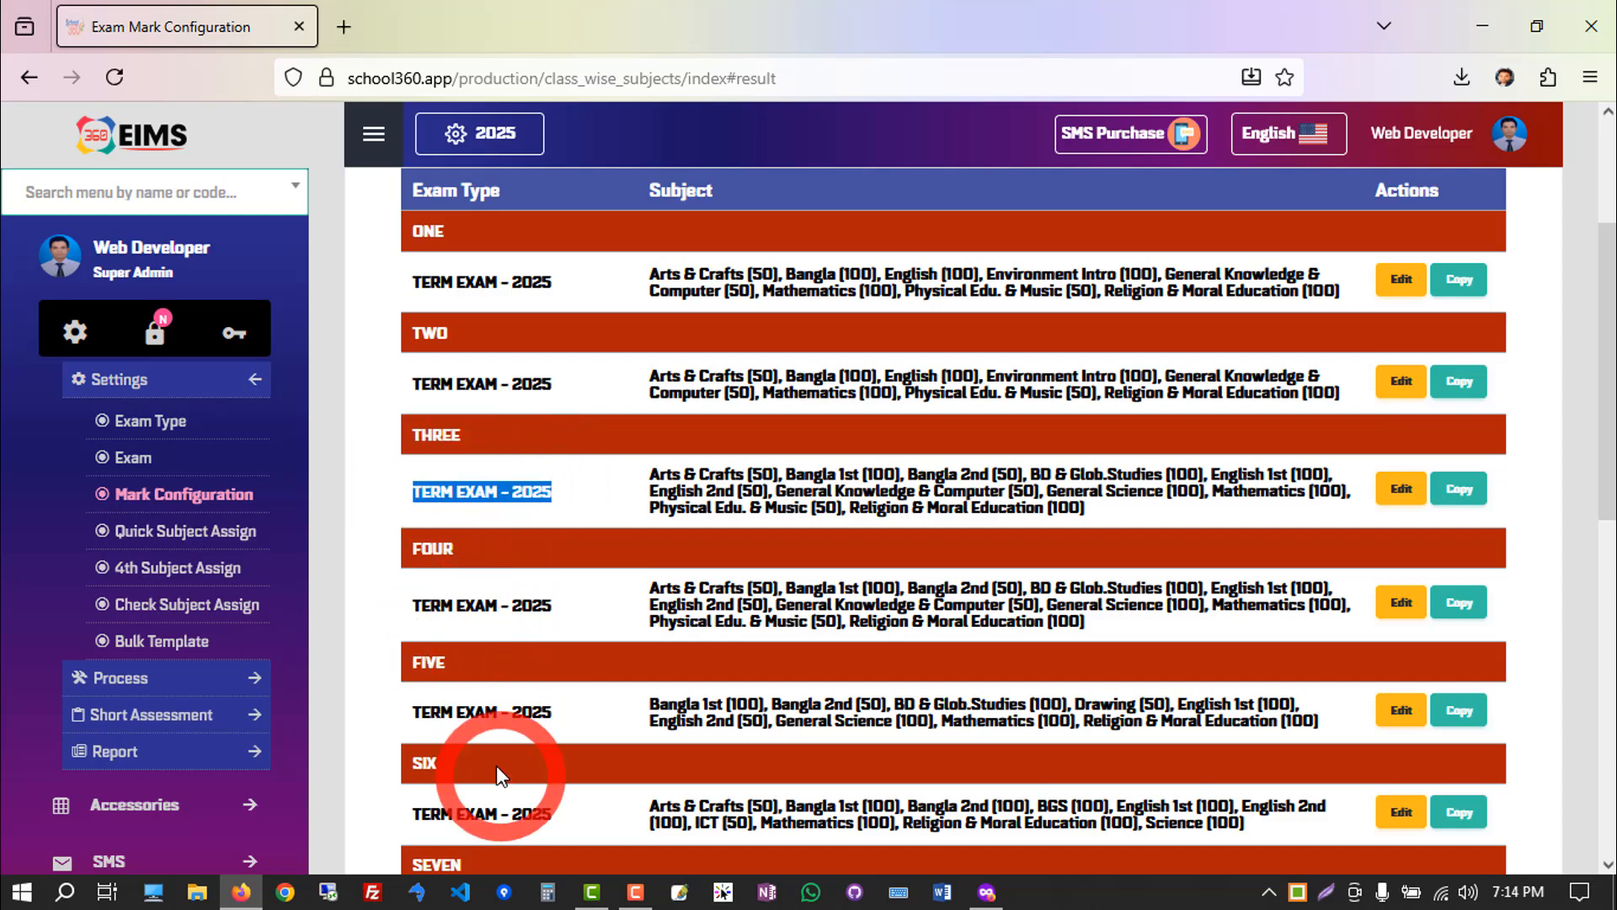
Open the TERM EXAM - 2025 mark configuration of class NINE for editing.
{"action": "scroll", "coordinate": [489, 758], "scroll_direction": "down", "scroll_amount": 3}
{"action": "scroll", "coordinate": [462, 689], "scroll_direction": "down", "scroll_amount": 1}
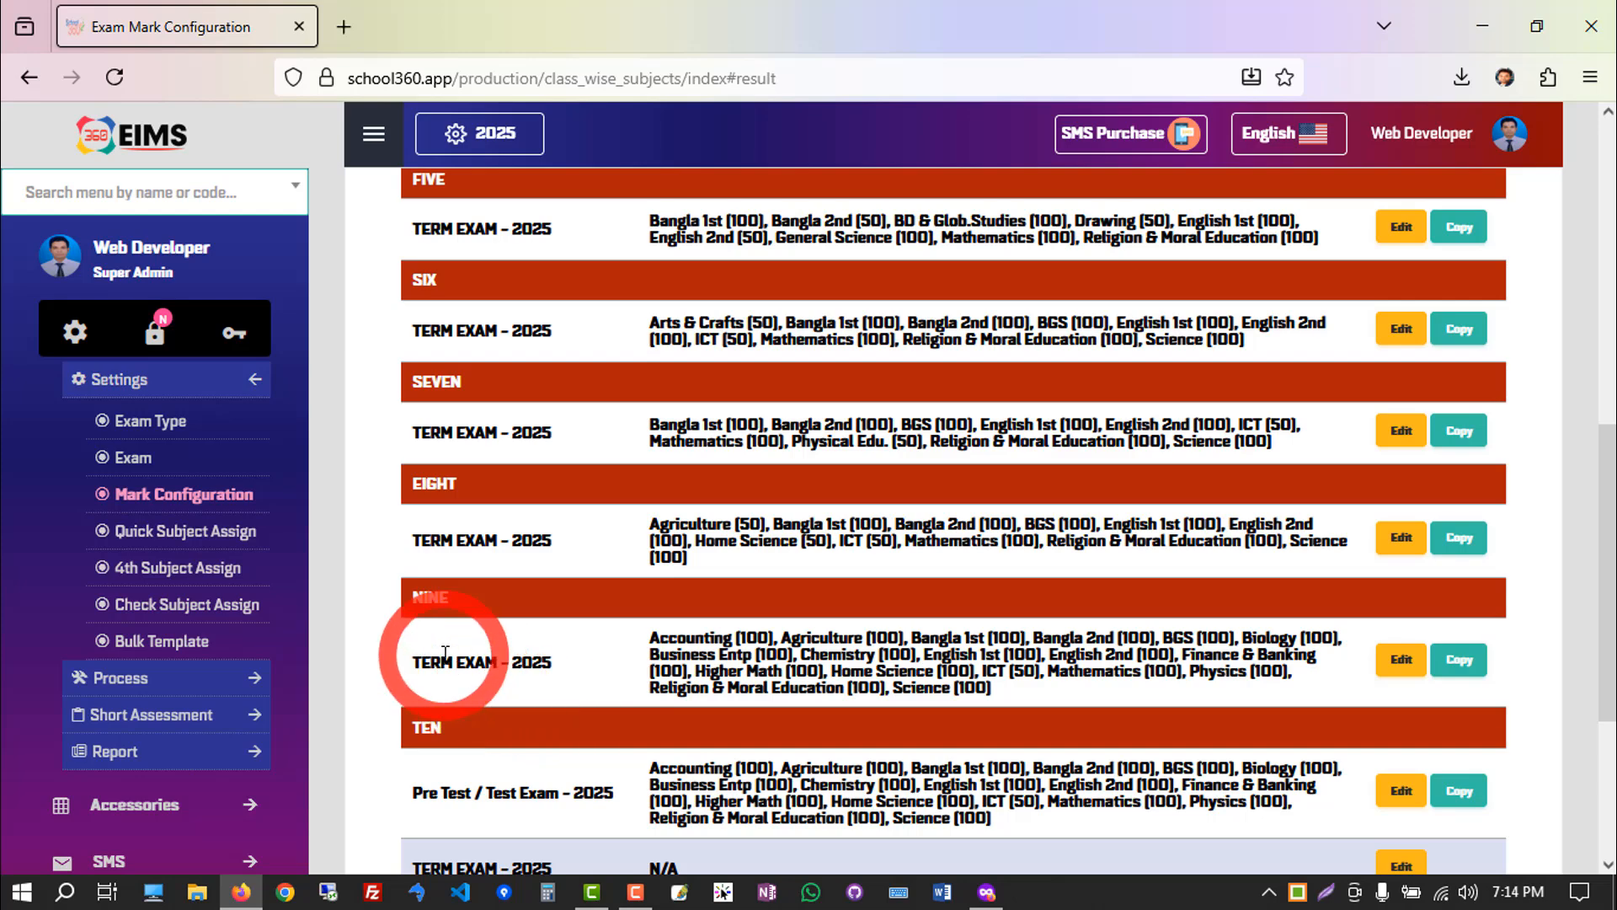
{"action": "left_click_drag", "start_coordinate": [440, 662], "coordinate": [595, 673]}
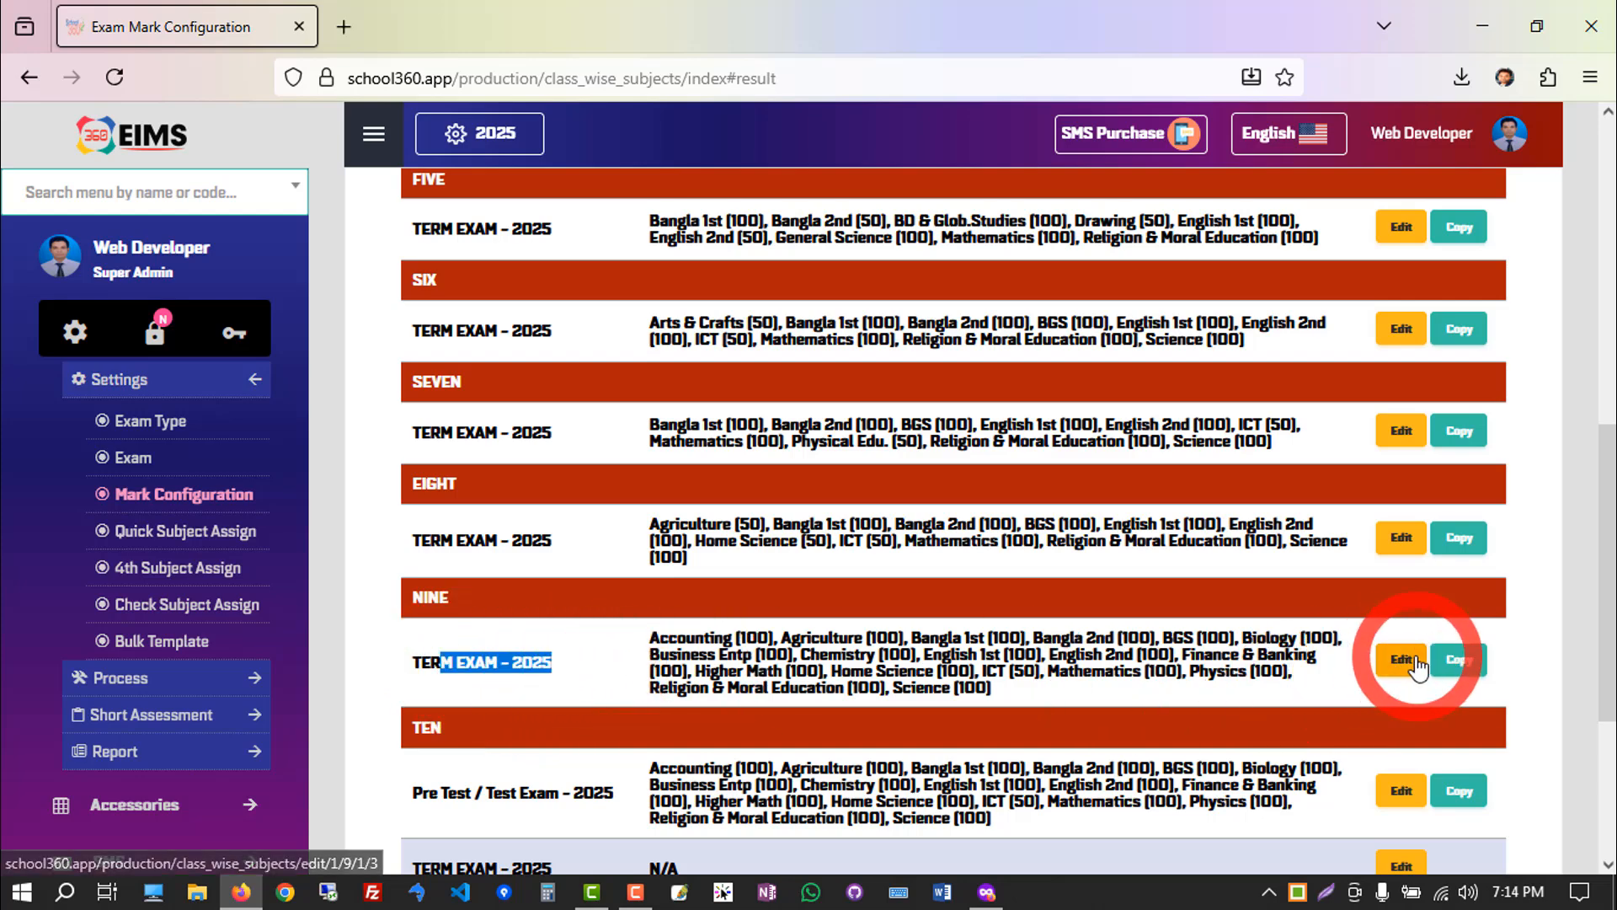
{"action": "left_click", "coordinate": [1398, 664]}
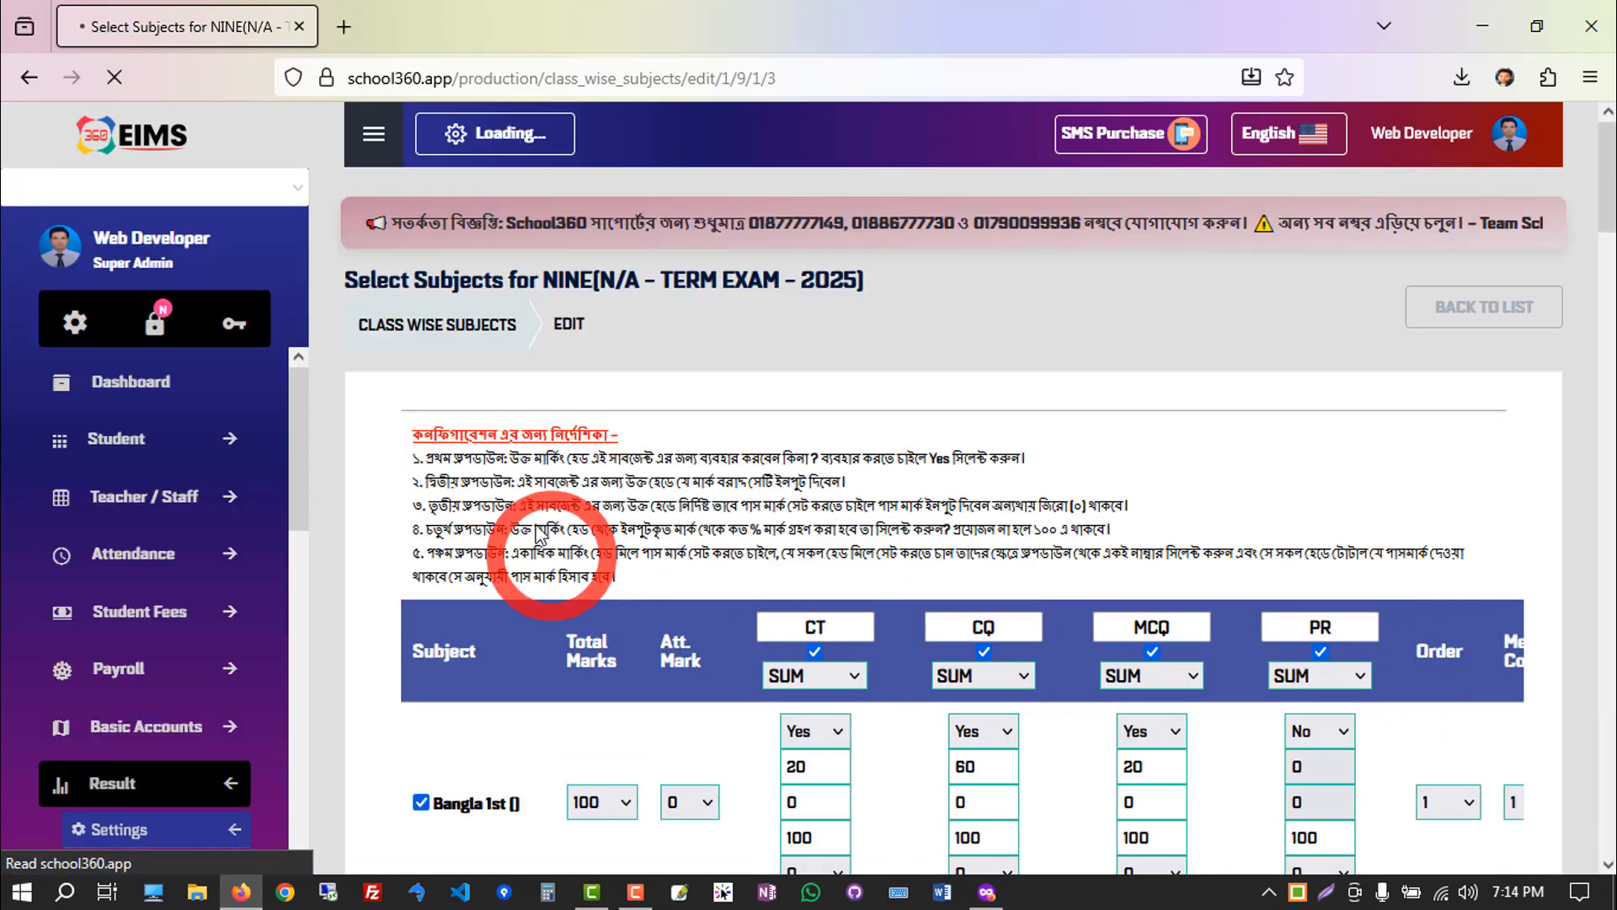
Examine the configuration instructions and the total marks options for Bangla 1st.
{"action": "left_click_drag", "start_coordinate": [413, 433], "coordinate": [617, 432]}
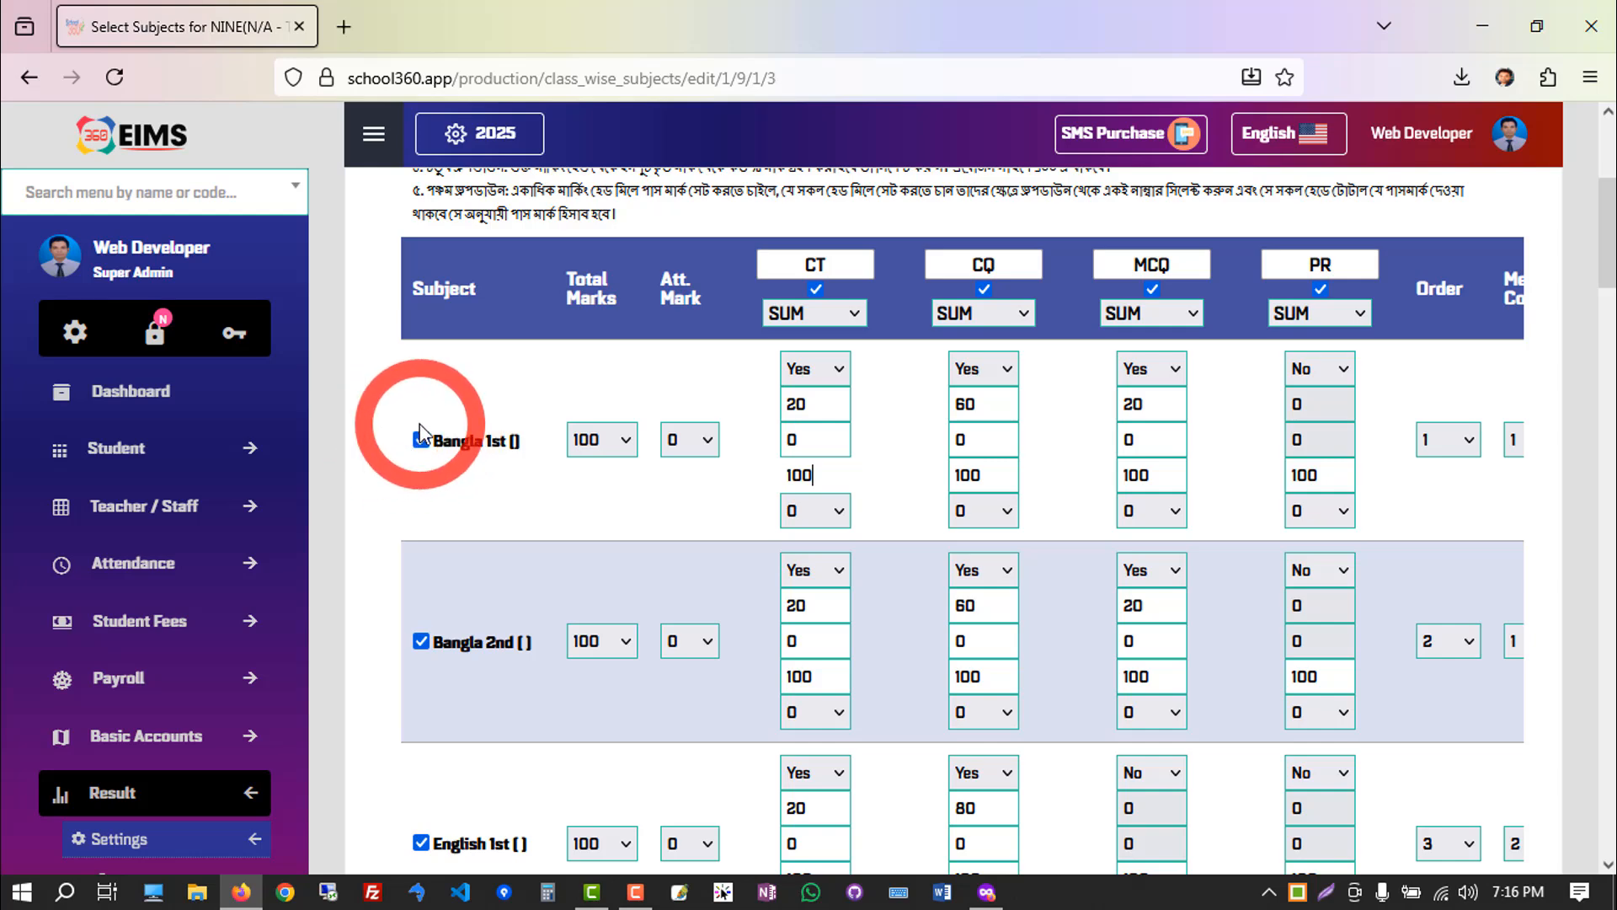
{"action": "left_click", "coordinate": [619, 446]}
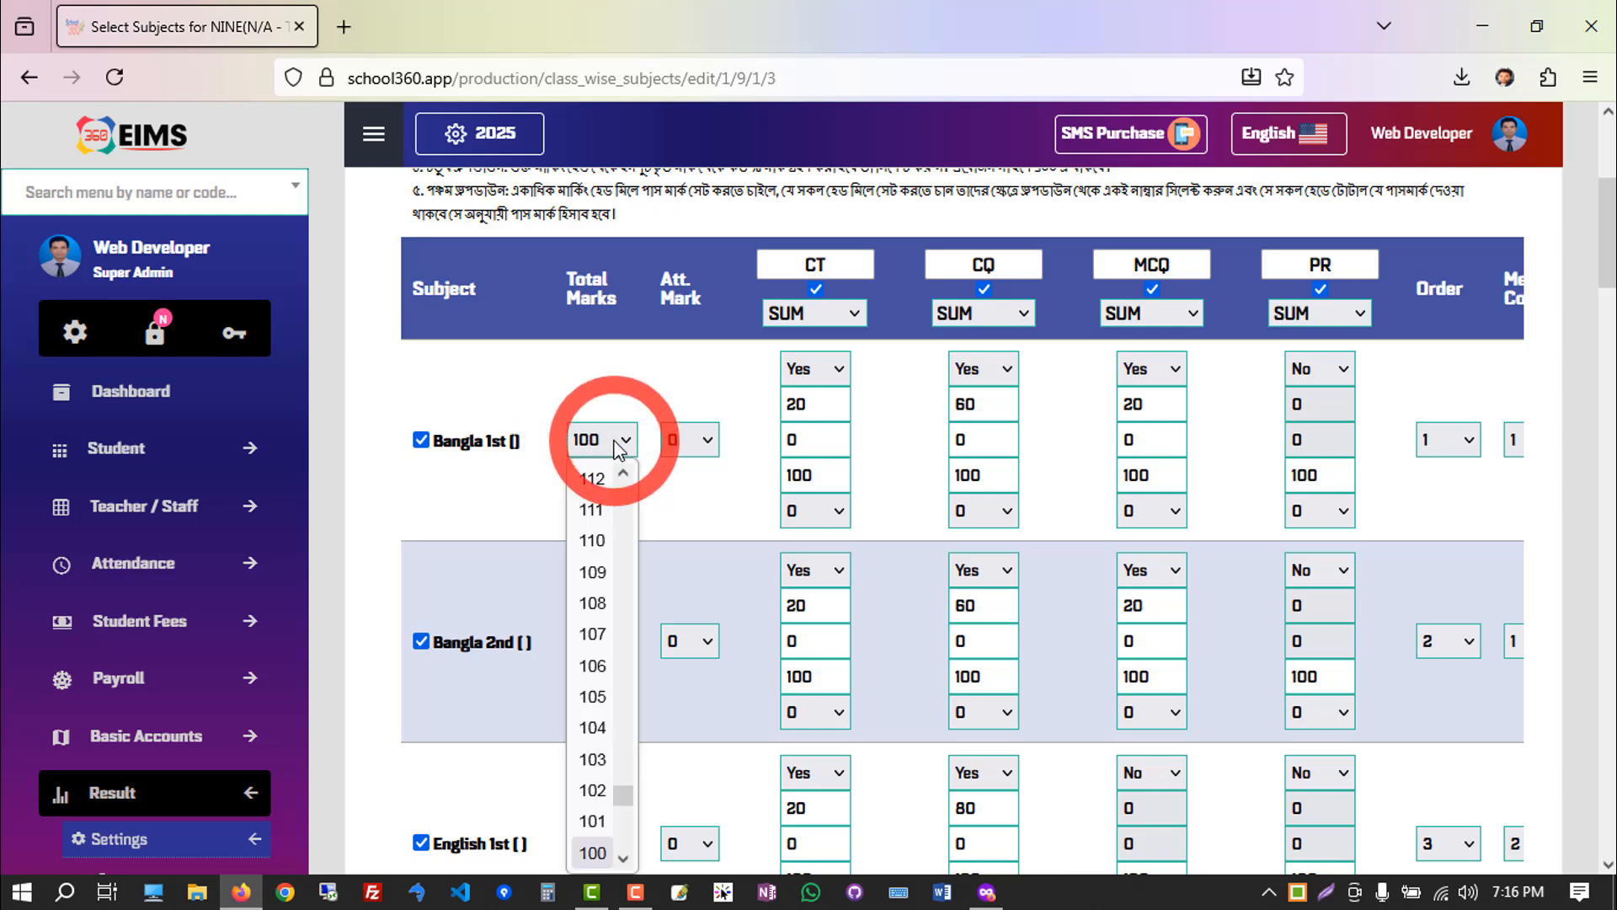
{"action": "left_click", "coordinate": [619, 446]}
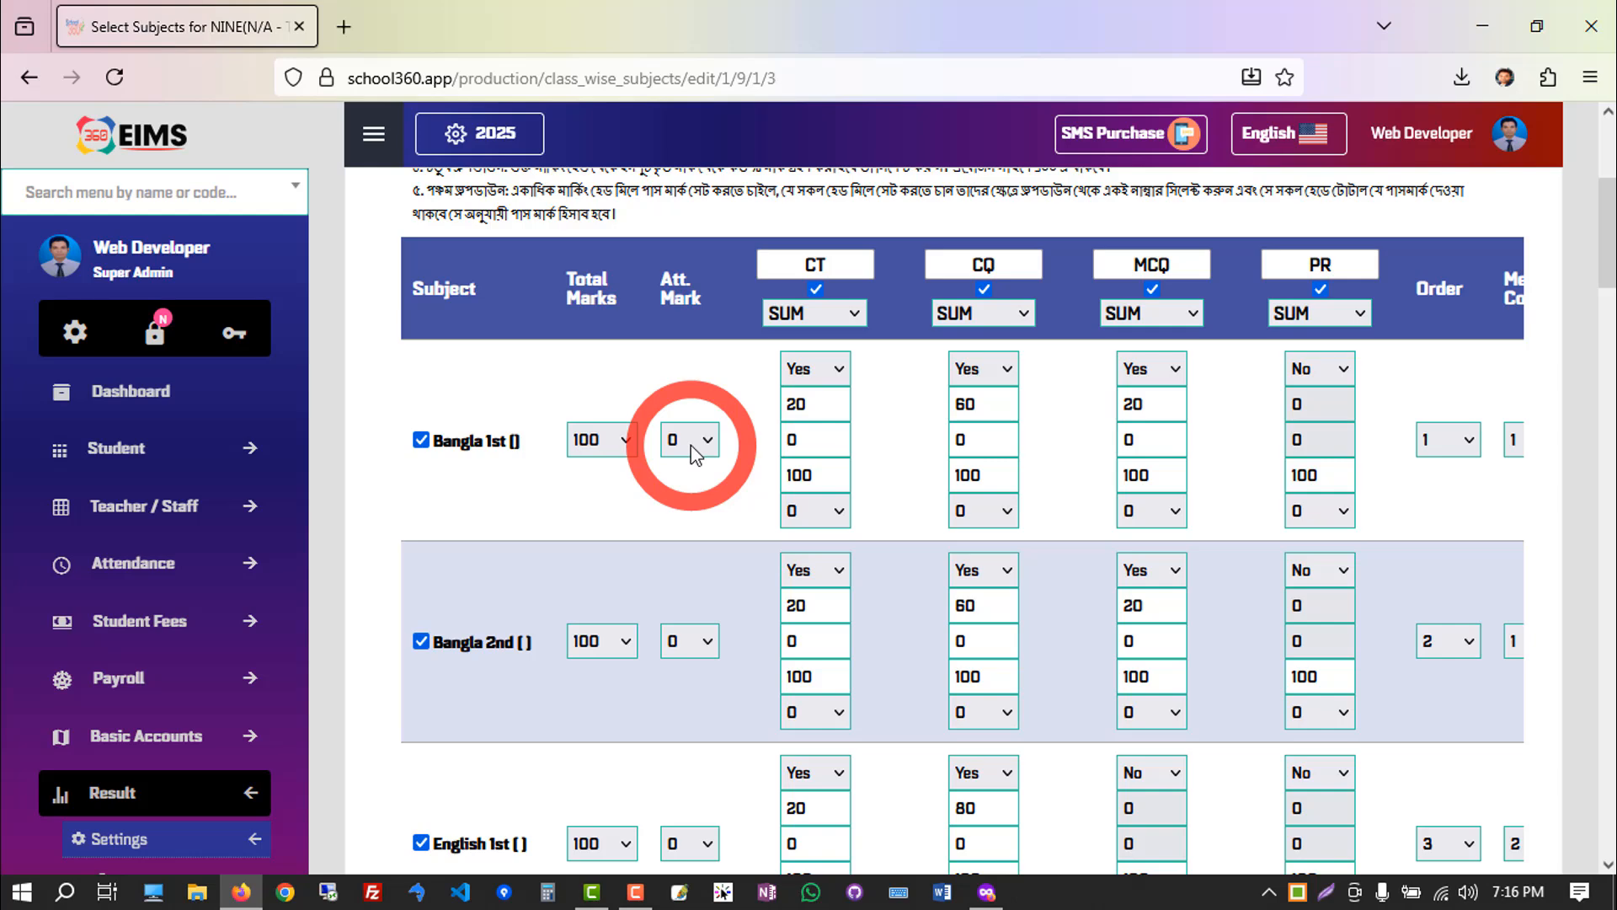
Examine the names and enabling checkboxes of the CT, CQ, MCQ and PR marking heads.
{"action": "scroll", "coordinate": [731, 452], "scroll_direction": "up", "scroll_amount": 2}
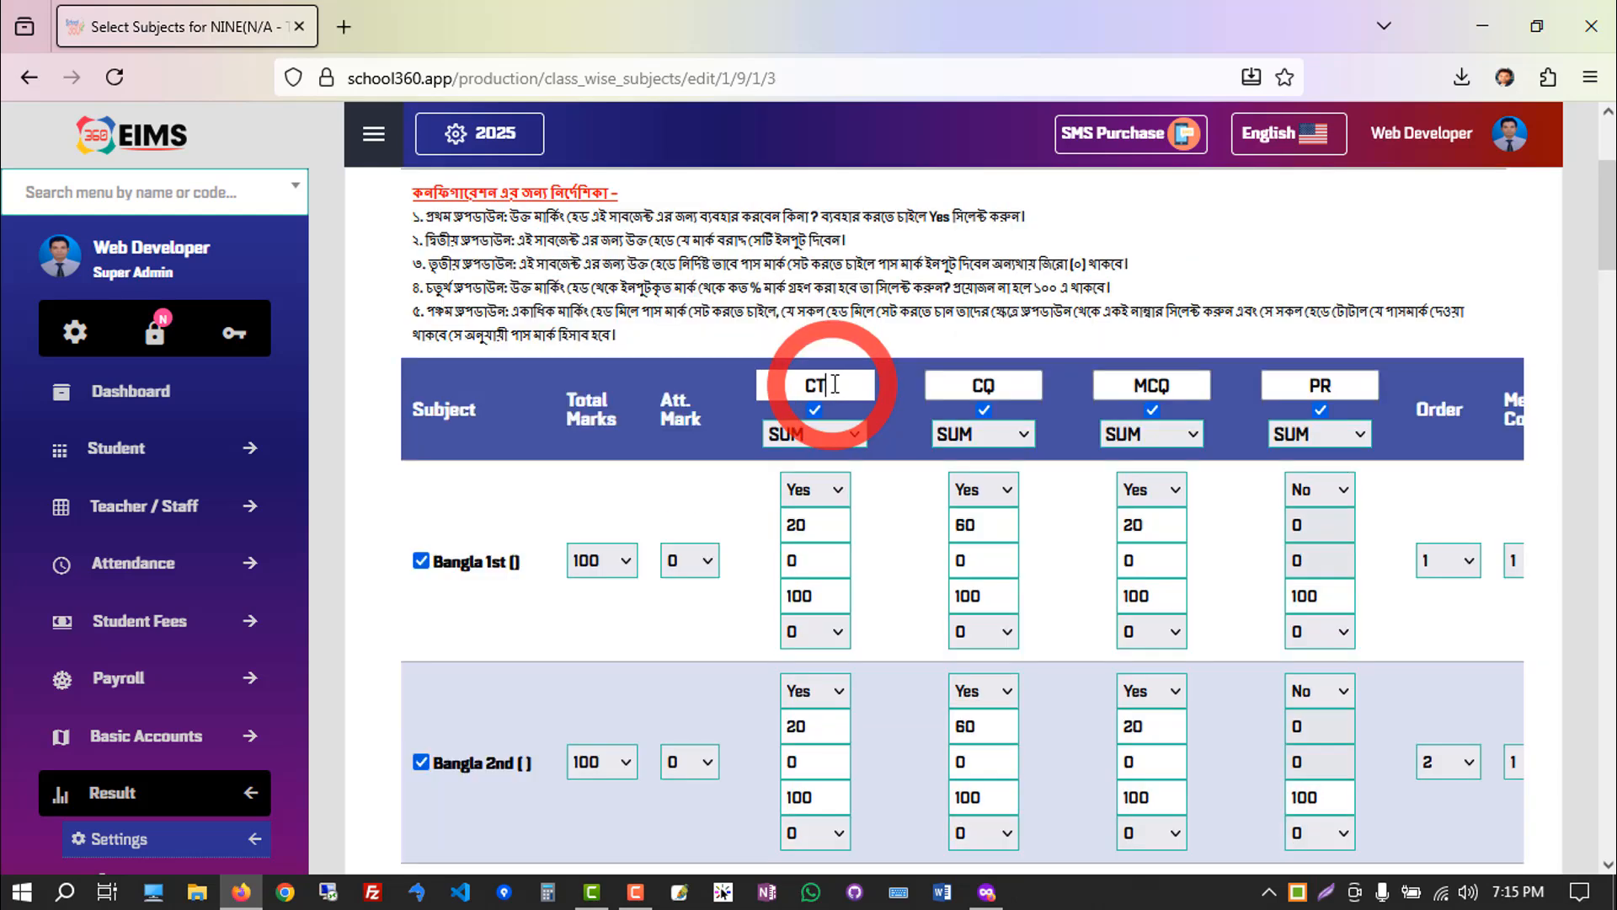
{"action": "left_click_drag", "start_coordinate": [852, 376], "coordinate": [790, 380]}
{"action": "left_click_drag", "start_coordinate": [1011, 384], "coordinate": [932, 383]}
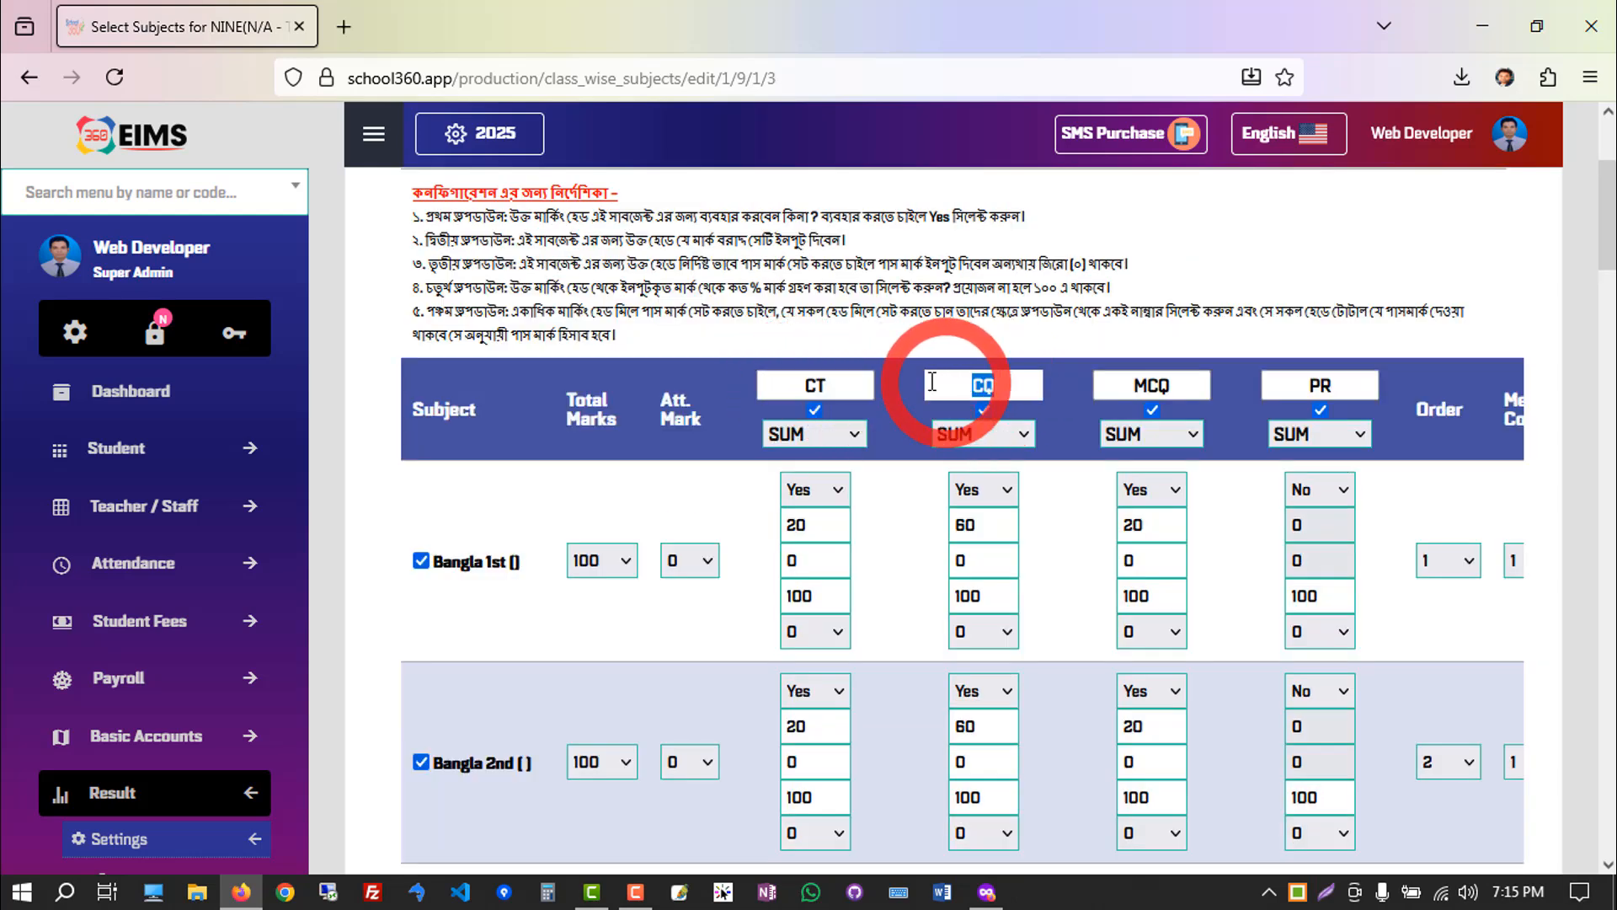
{"action": "left_click_drag", "start_coordinate": [1173, 385], "coordinate": [1129, 385]}
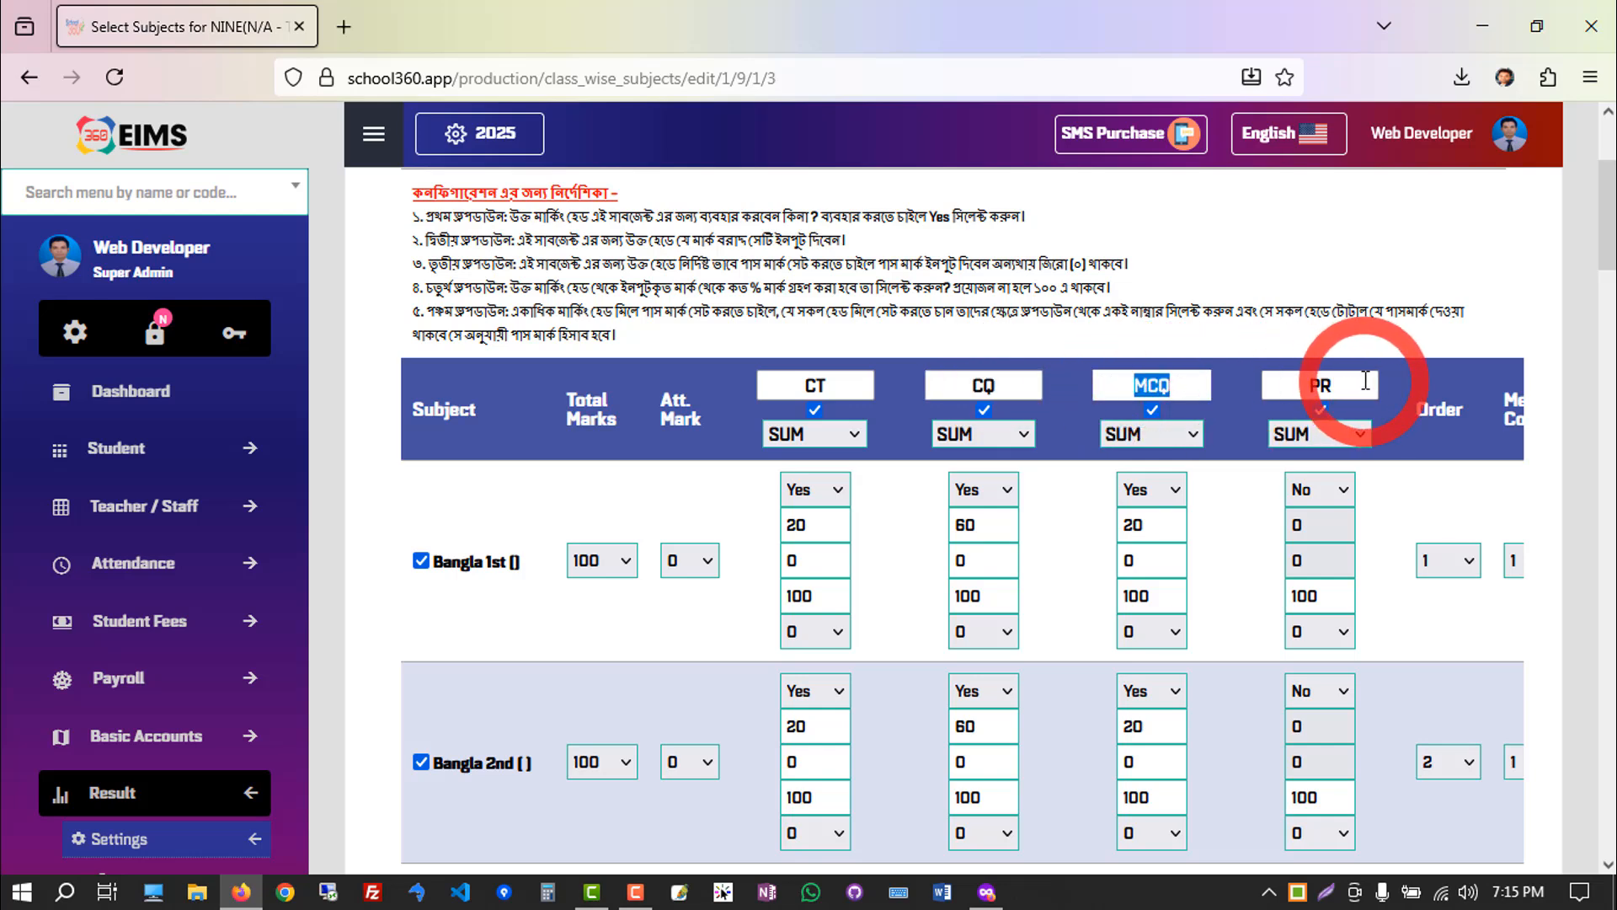
{"action": "left_click_drag", "start_coordinate": [1345, 386], "coordinate": [1307, 385]}
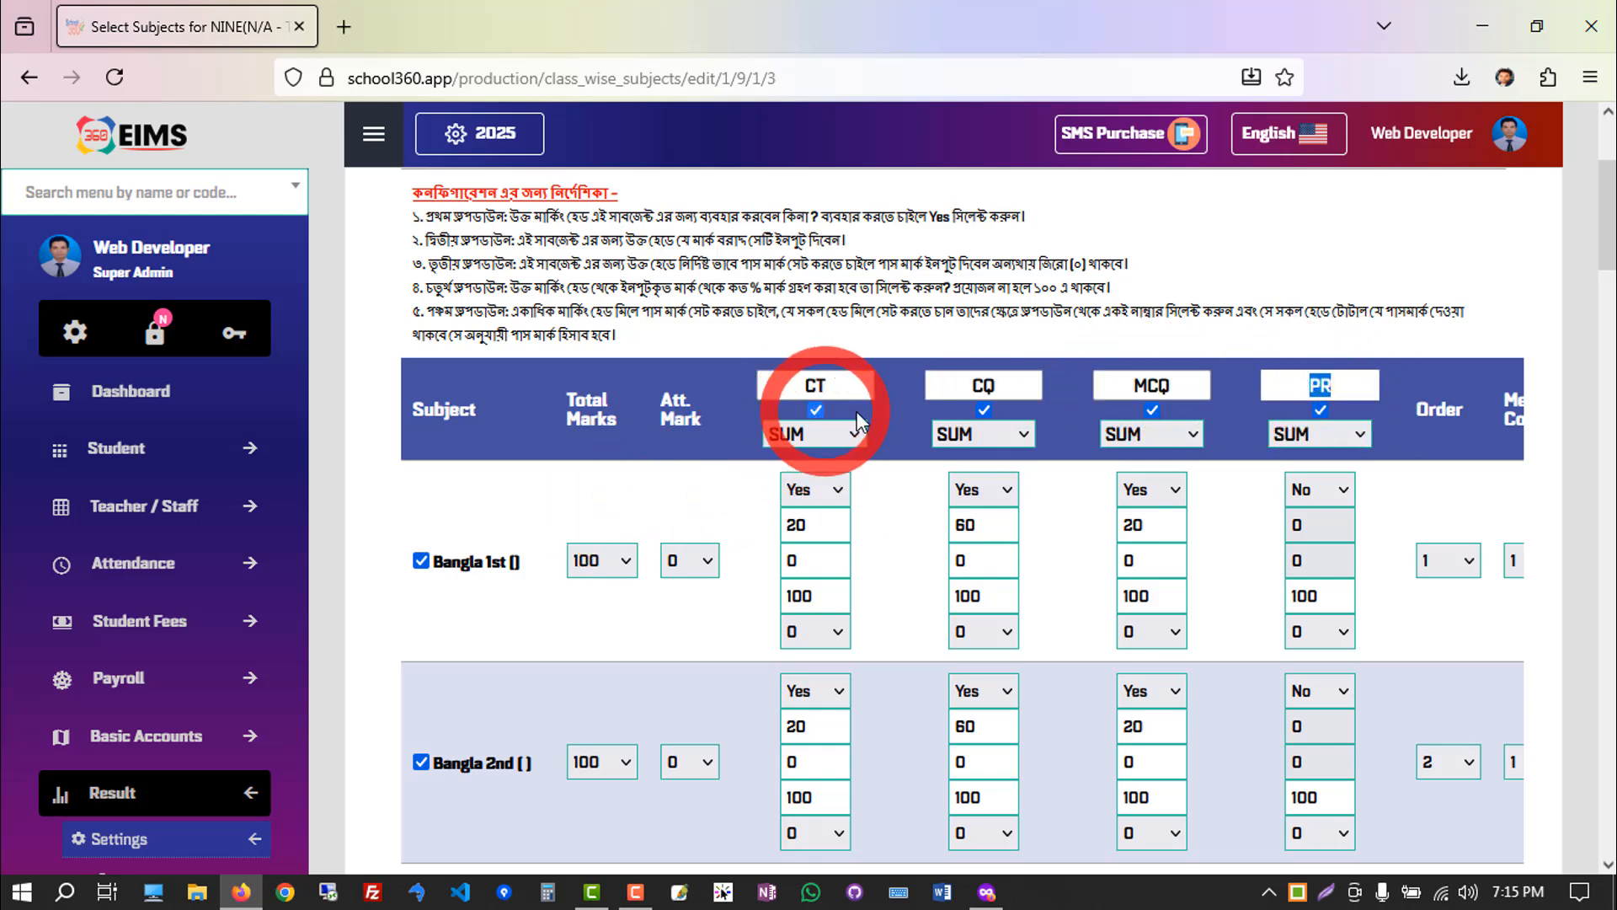
{"action": "left_click", "coordinate": [984, 410]}
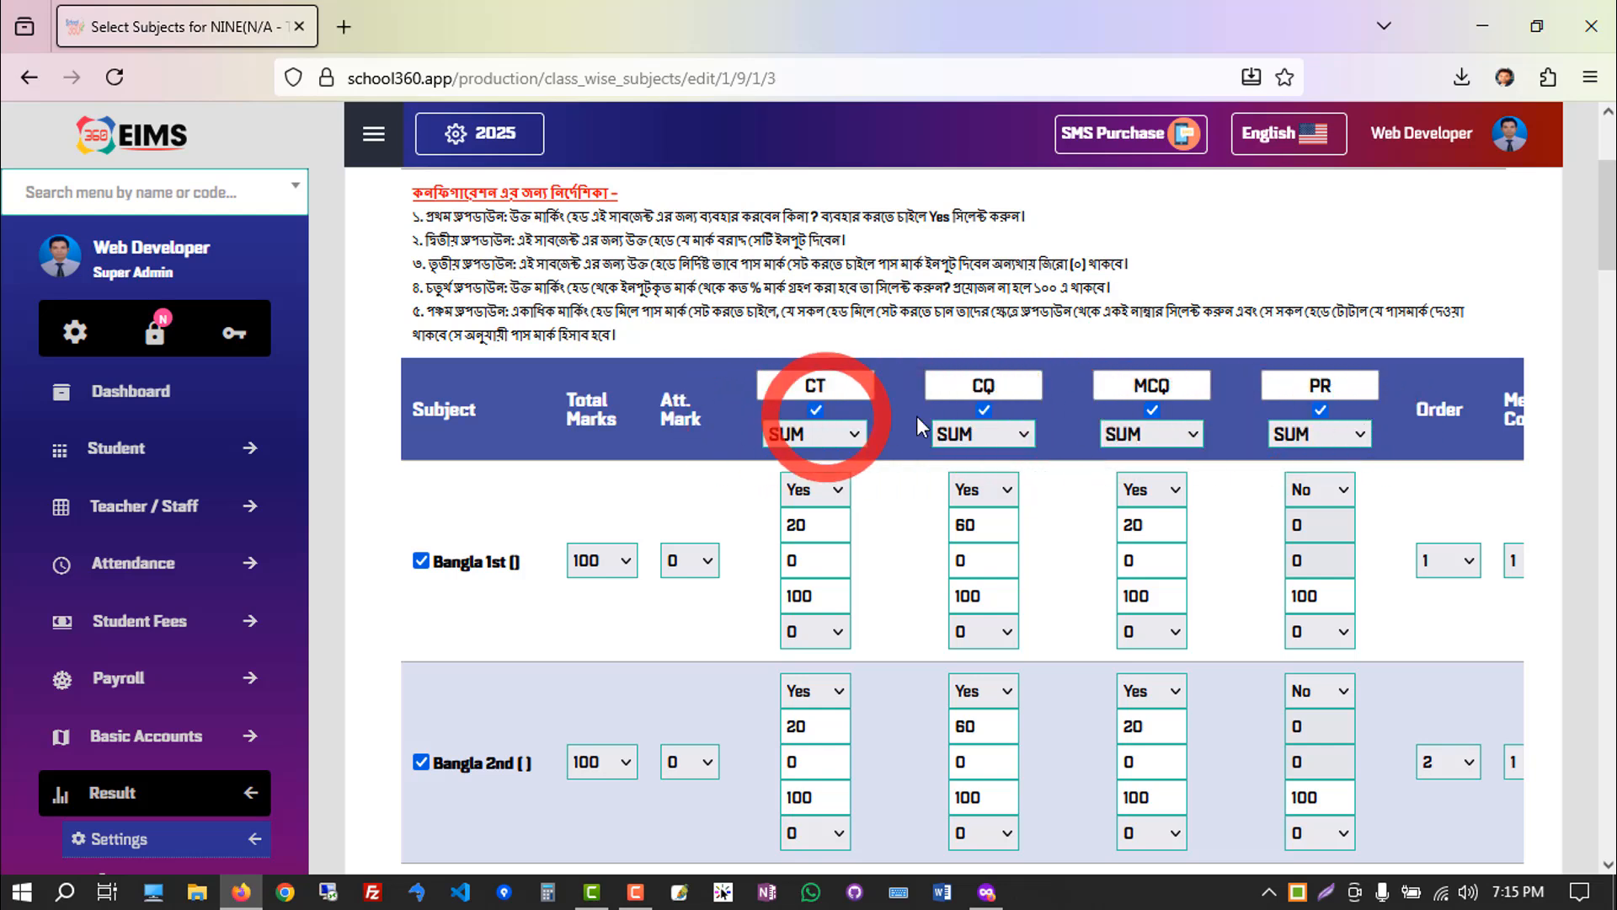
Switch the CT marking head to NOT SUM and return it to SUM.
{"action": "left_click", "coordinate": [852, 433]}
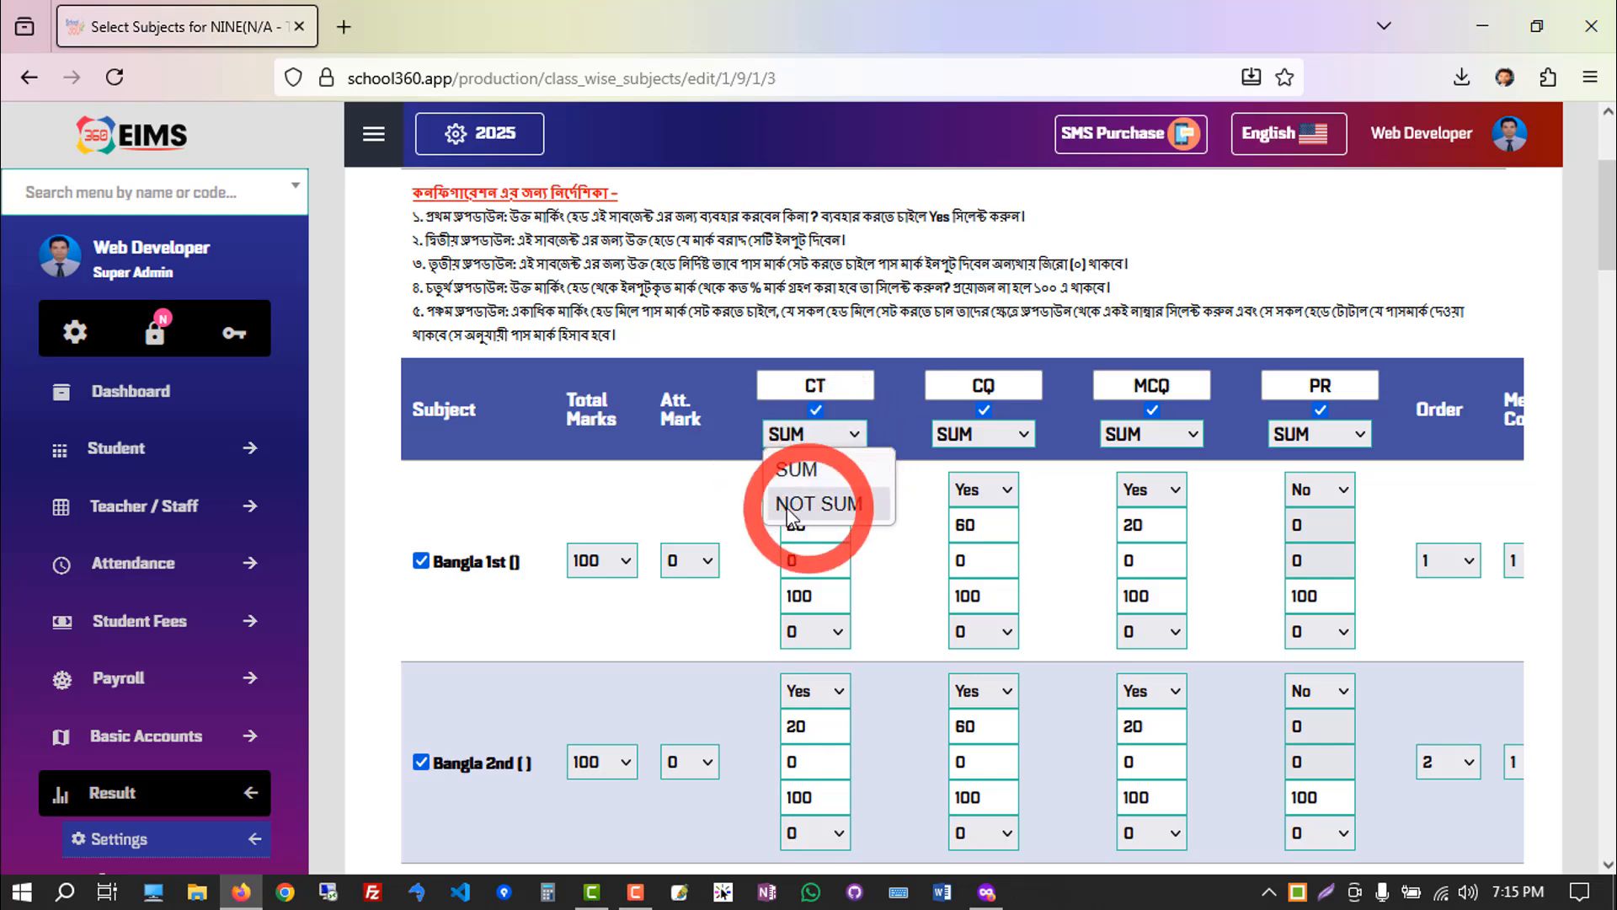
{"action": "left_click", "coordinate": [827, 503]}
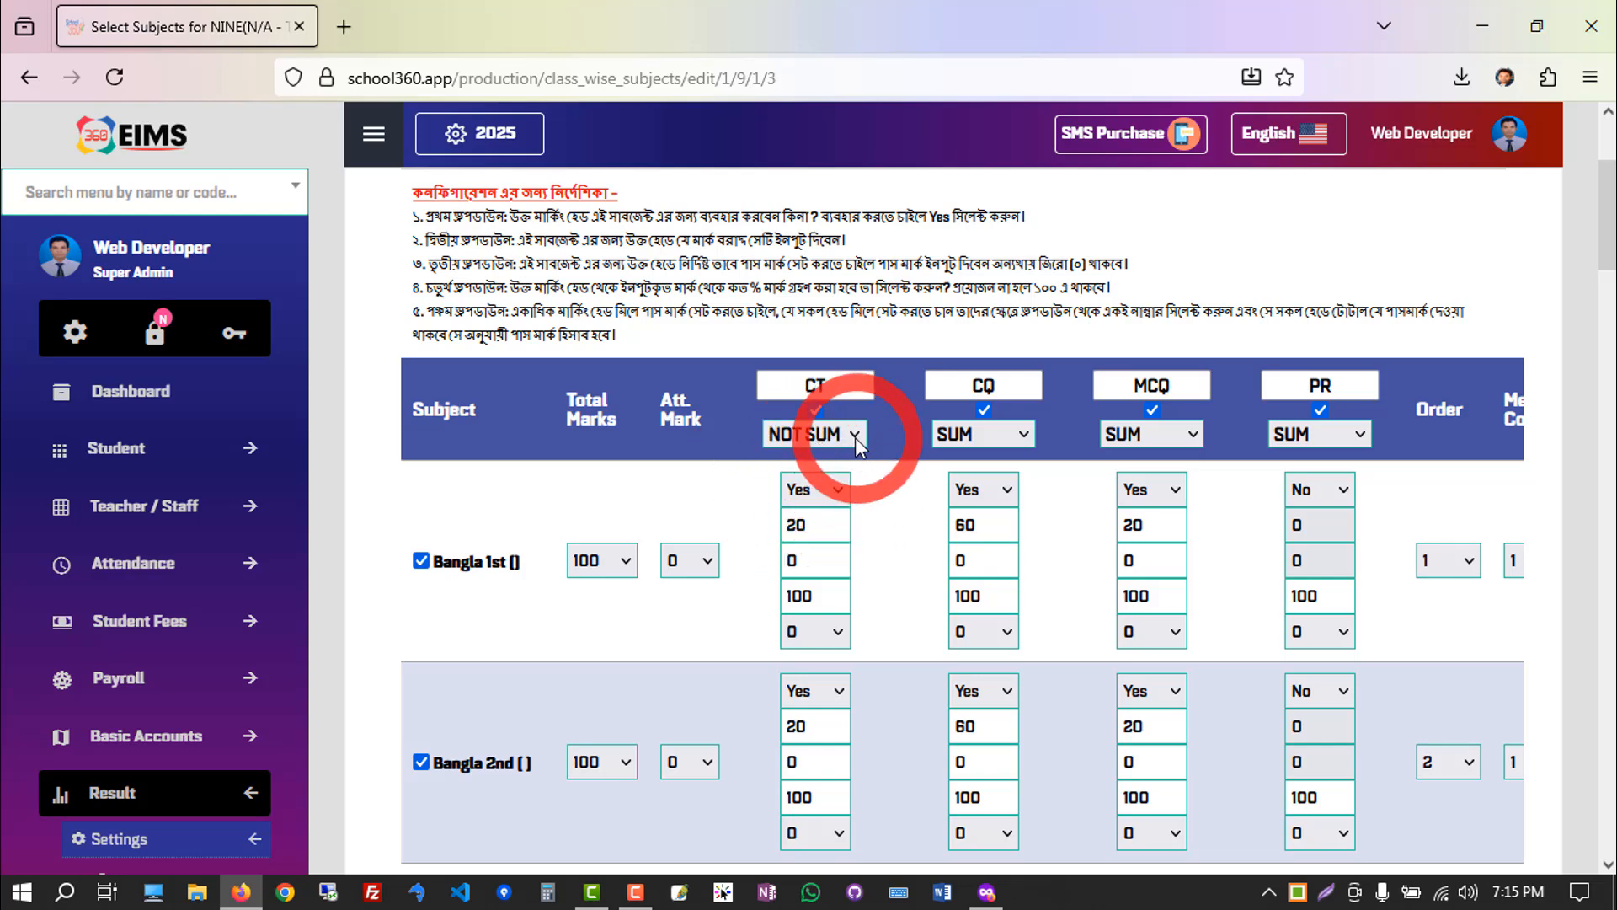
{"action": "left_click", "coordinate": [854, 435]}
{"action": "left_click", "coordinate": [815, 470]}
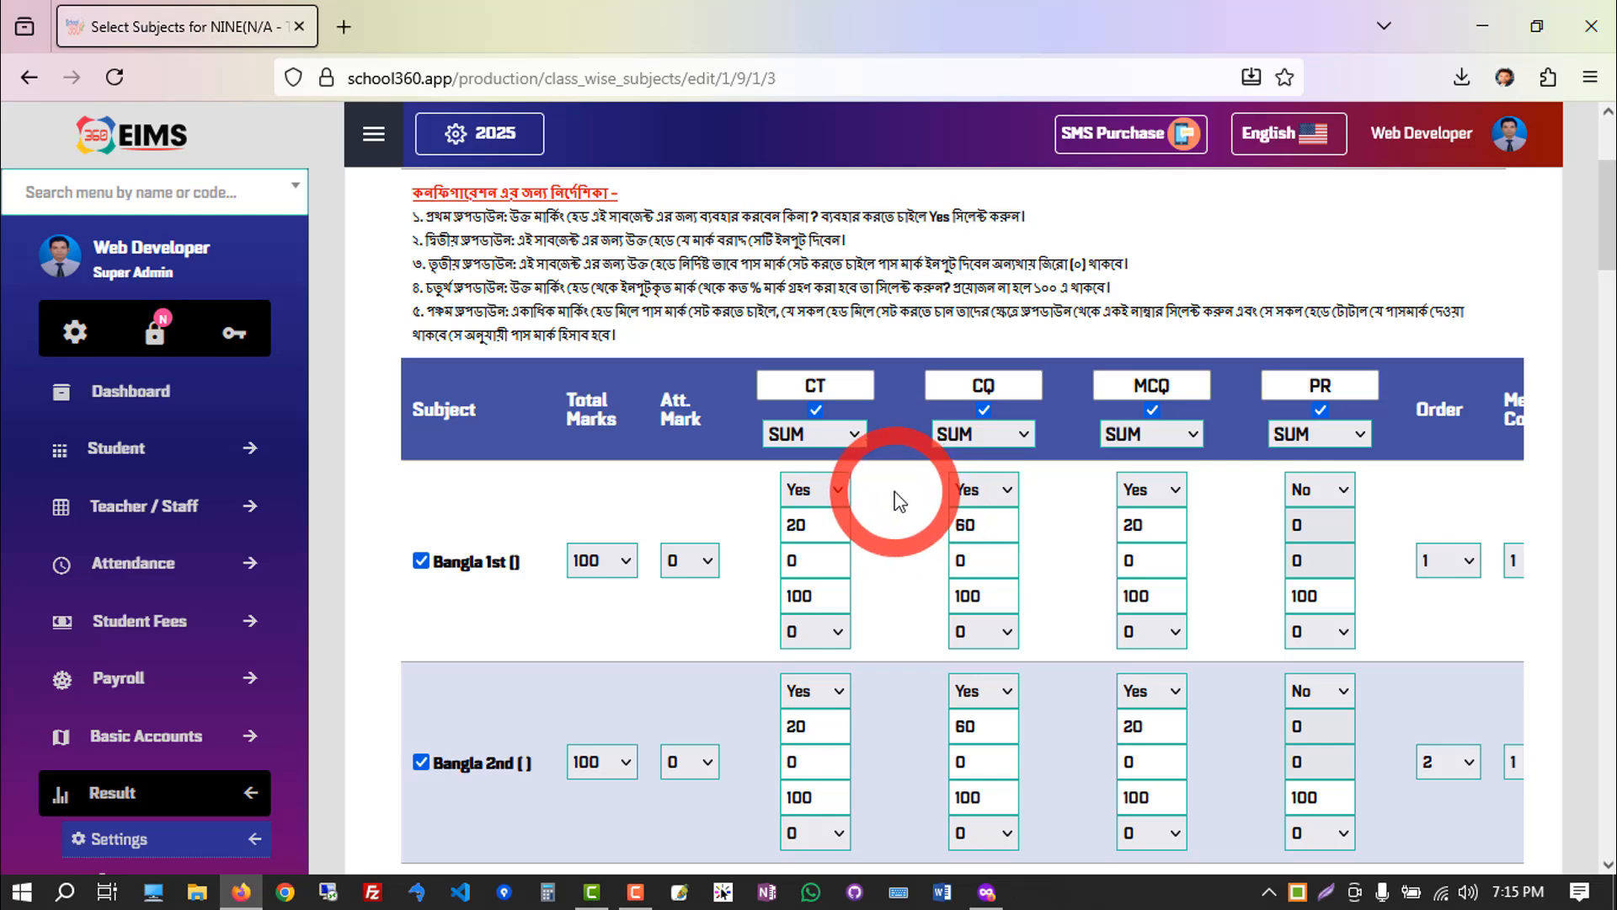
Examine the allotted mark, pass mark and percentage fields of the CT head for Bangla 1st.
{"action": "scroll", "coordinate": [840, 386], "scroll_direction": "down", "scroll_amount": 2}
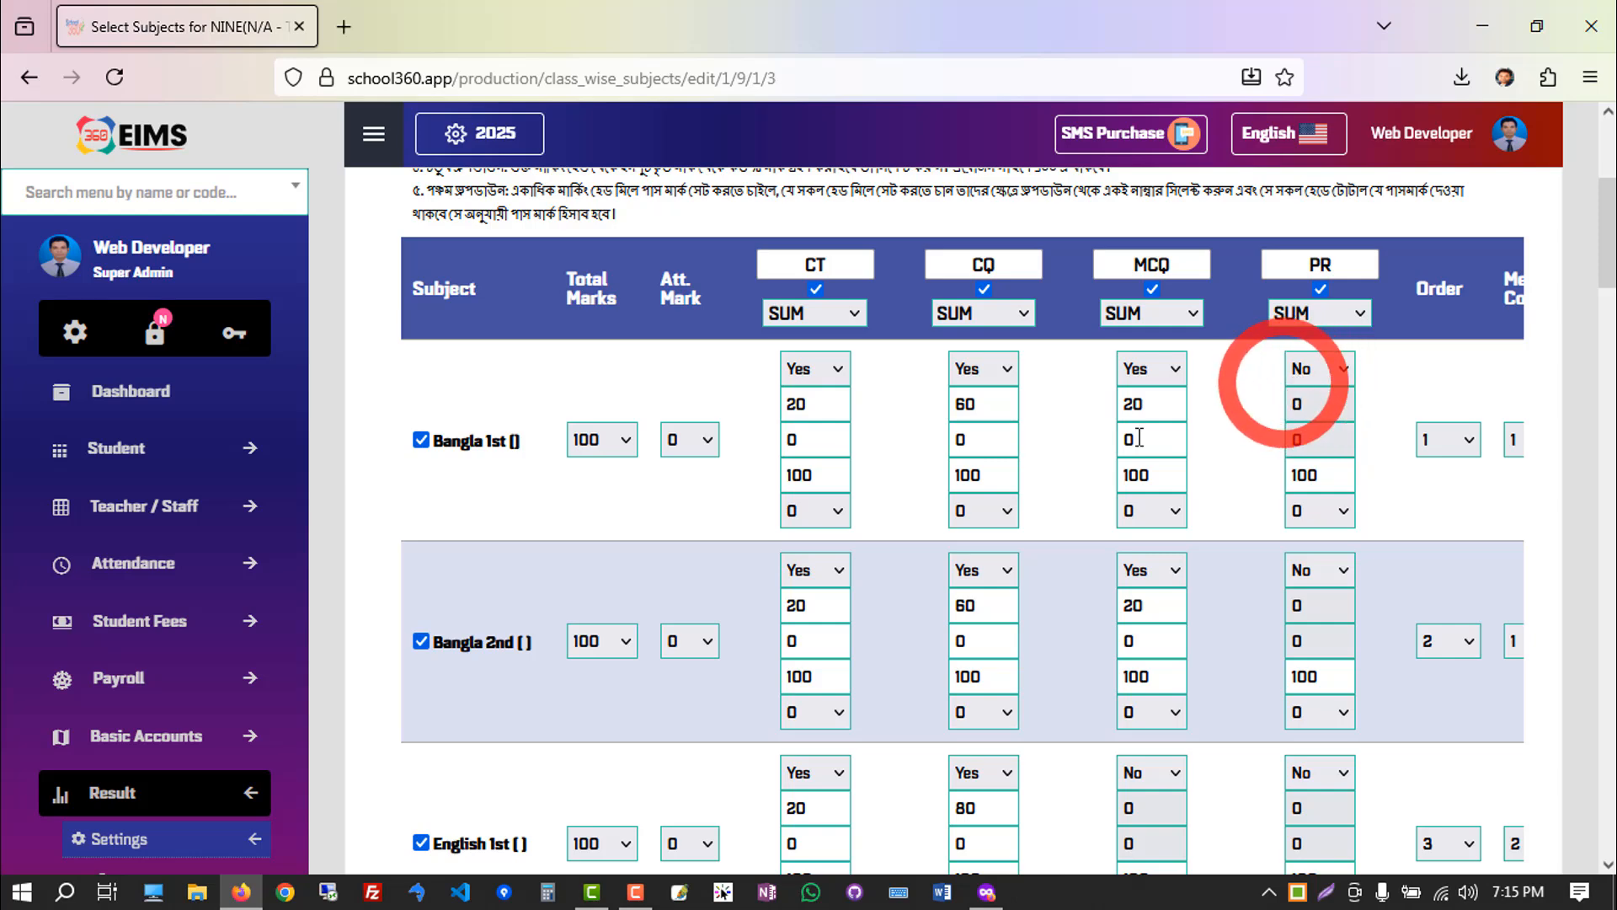
{"action": "double_click", "coordinate": [829, 408]}
{"action": "left_click", "coordinate": [831, 408]}
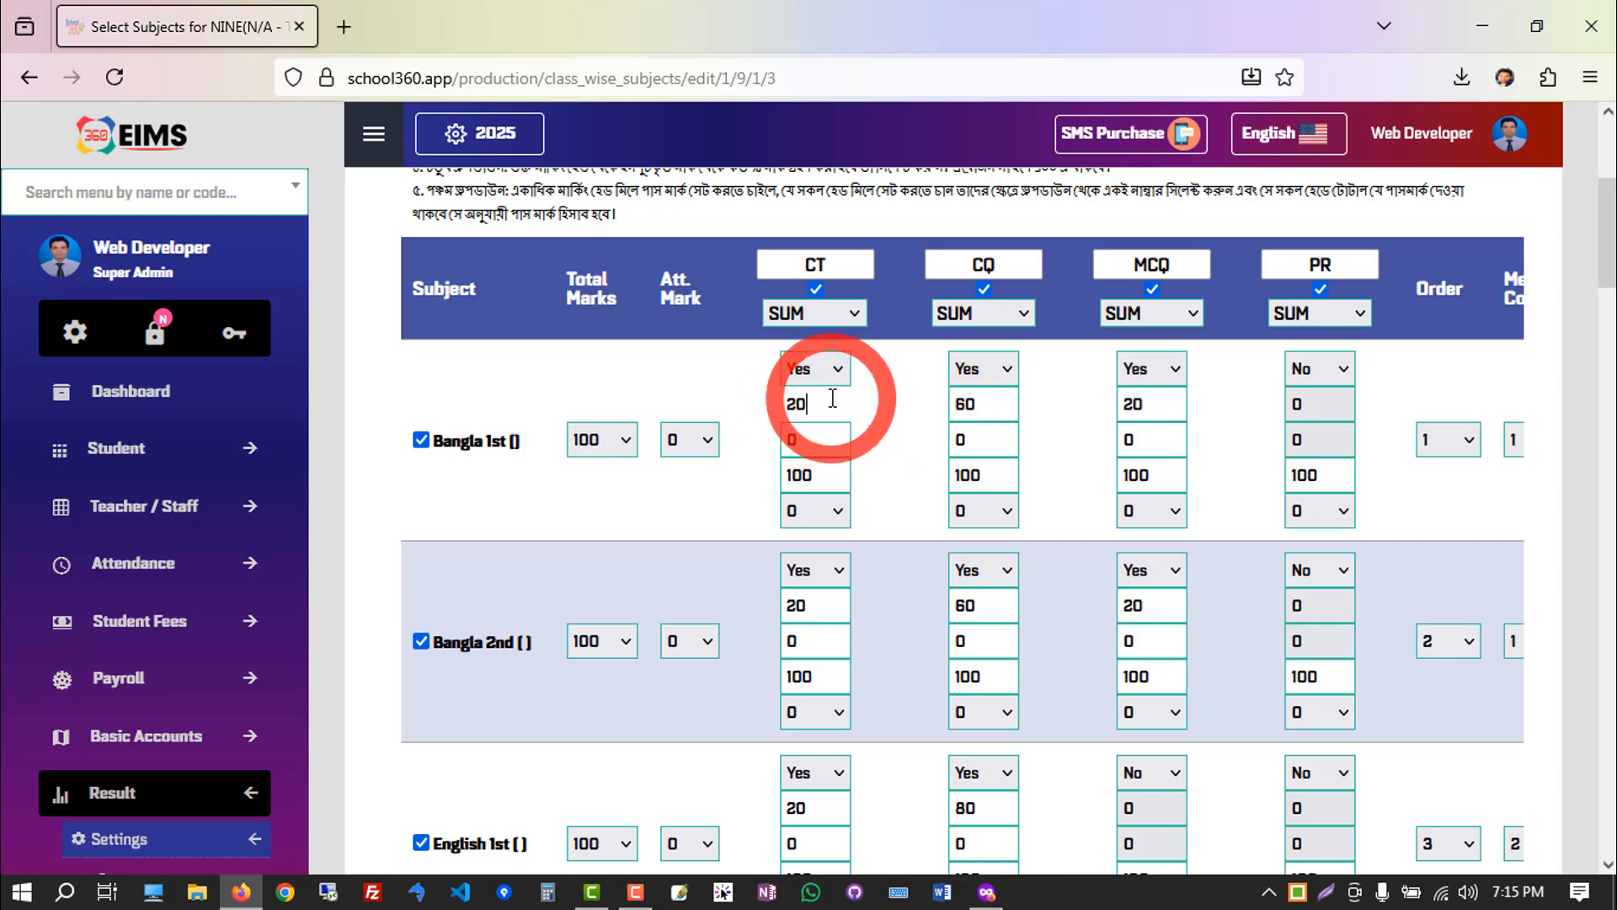
{"action": "left_click", "coordinate": [812, 440]}
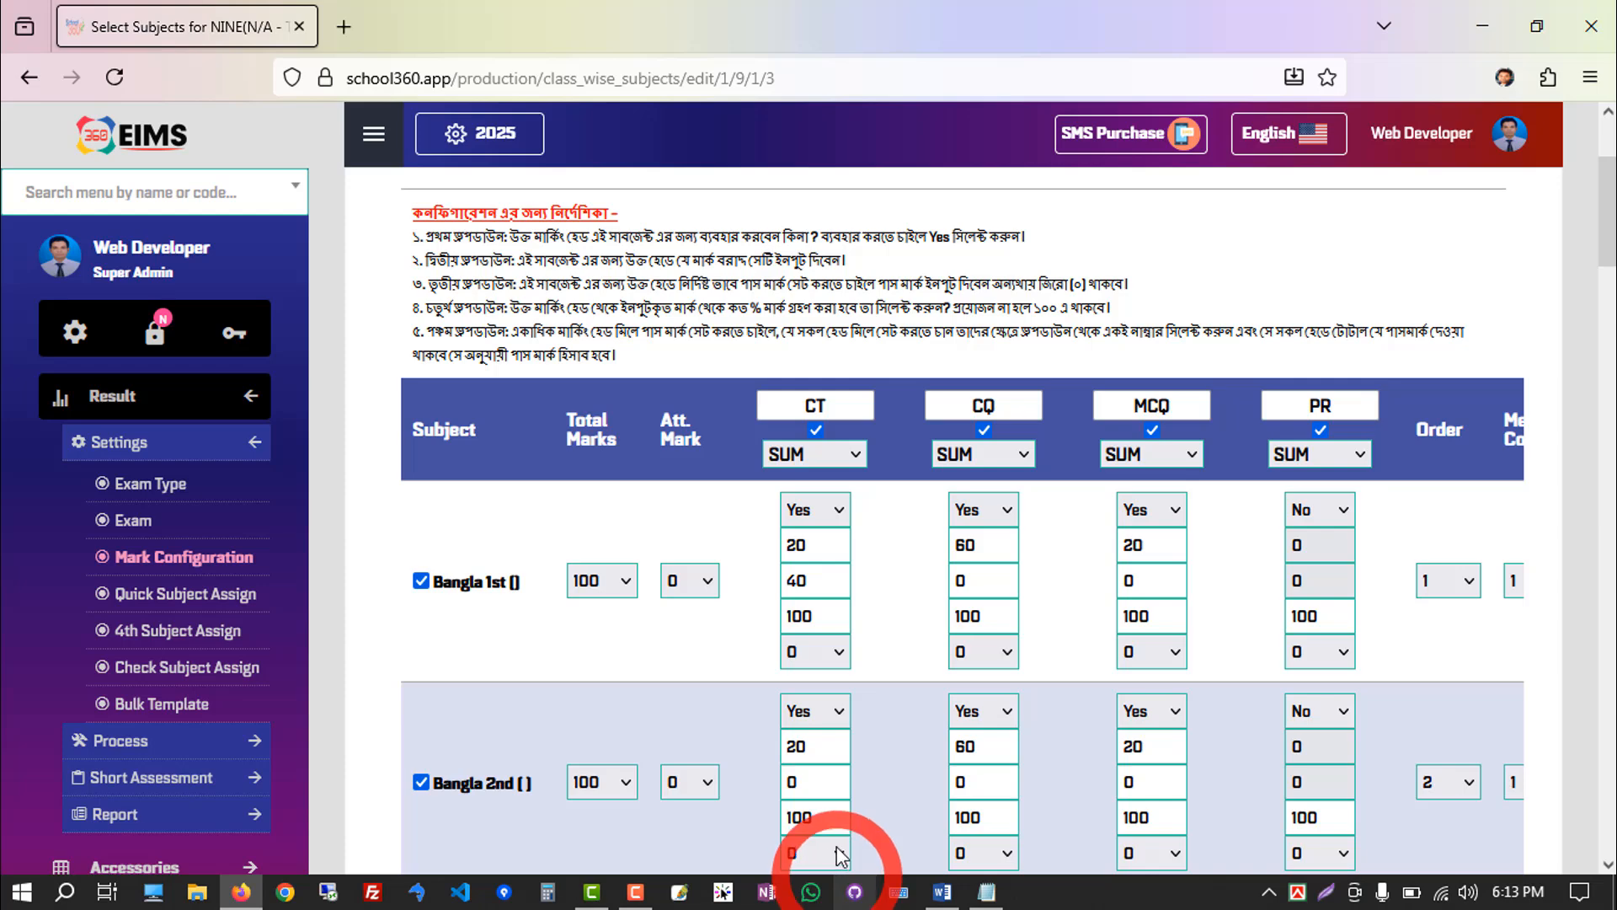
{"action": "double_click", "coordinate": [814, 617]}
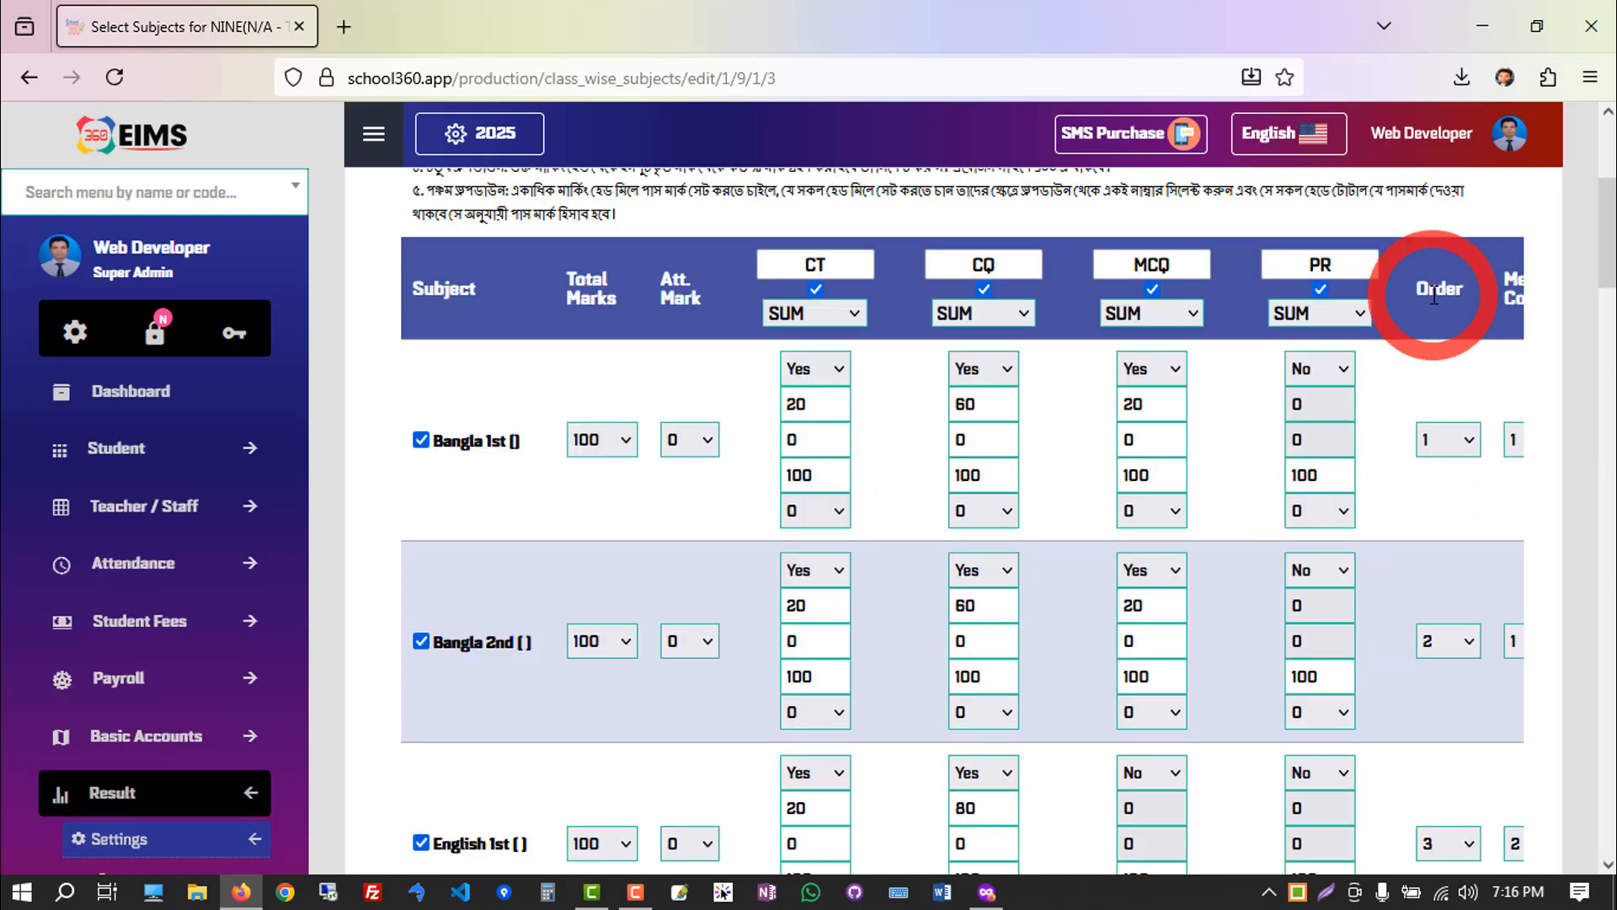
Examine the Order and Merge Code columns of the subject table, collapsing the side menu to show them fully.
{"action": "double_click", "coordinate": [1434, 296]}
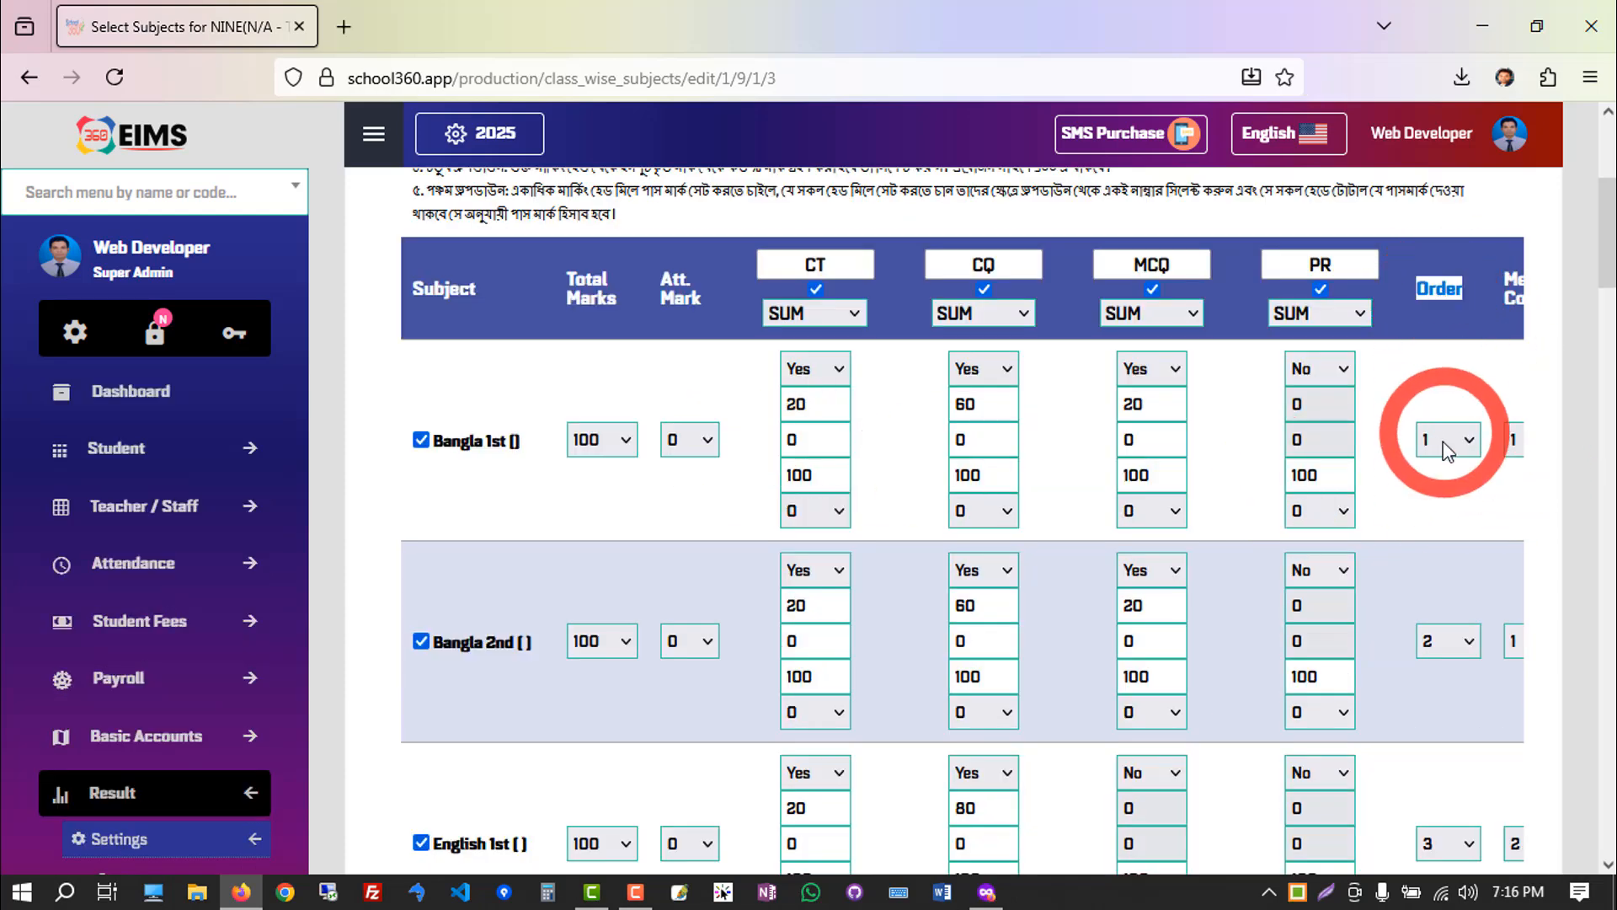
{"action": "left_click", "coordinate": [1453, 447]}
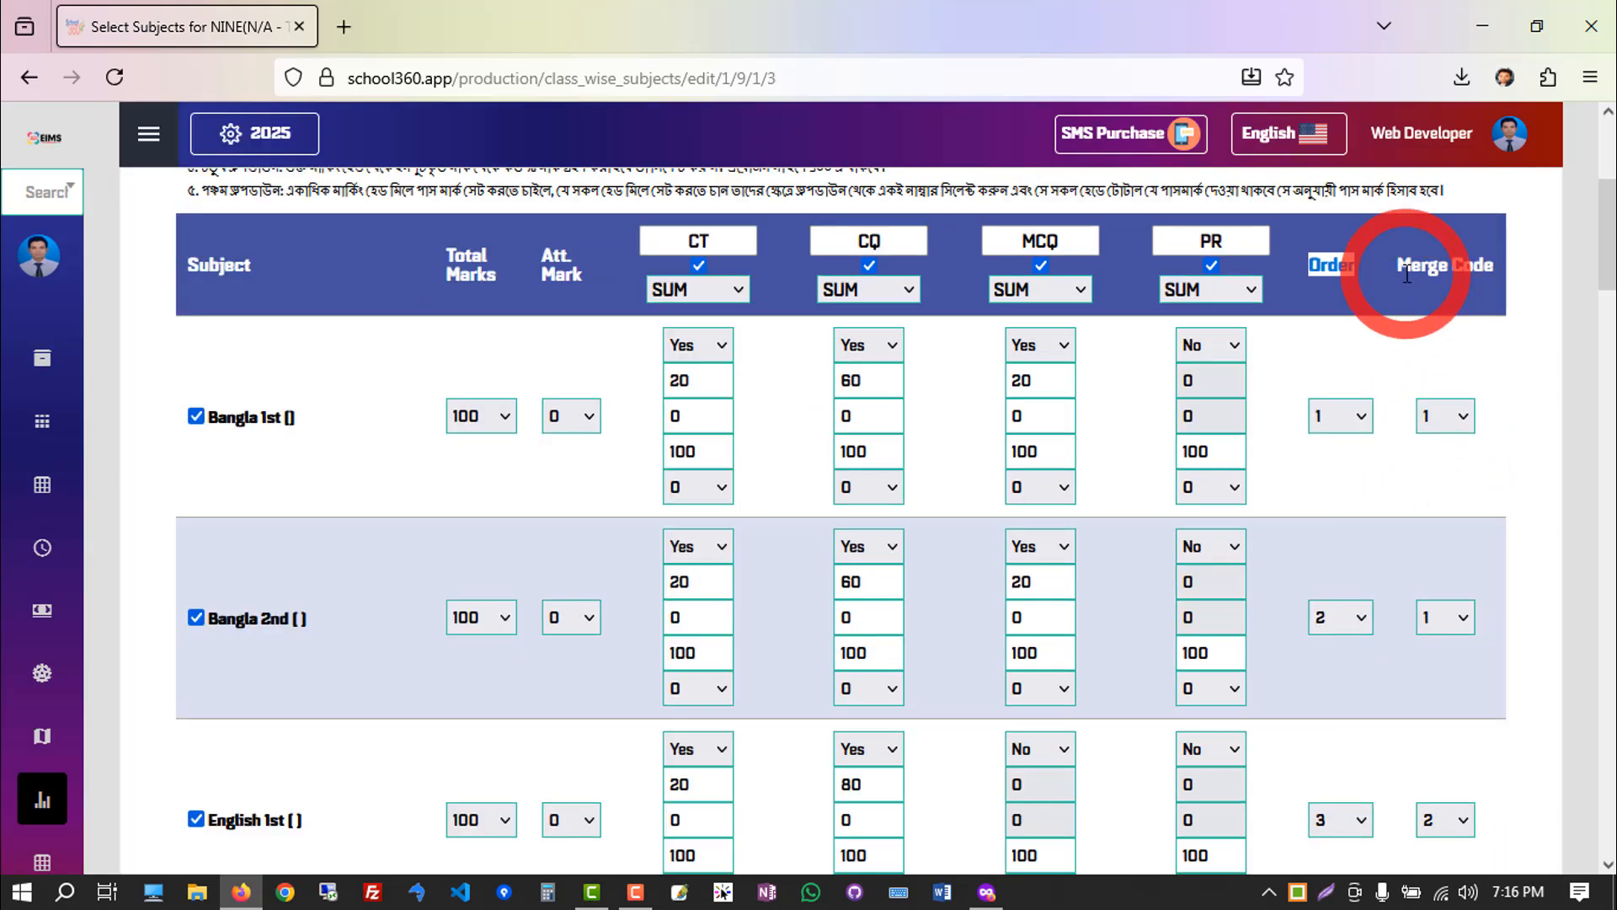
{"action": "left_click", "coordinate": [1401, 271]}
{"action": "left_click_drag", "start_coordinate": [1433, 268], "coordinate": [1514, 277]}
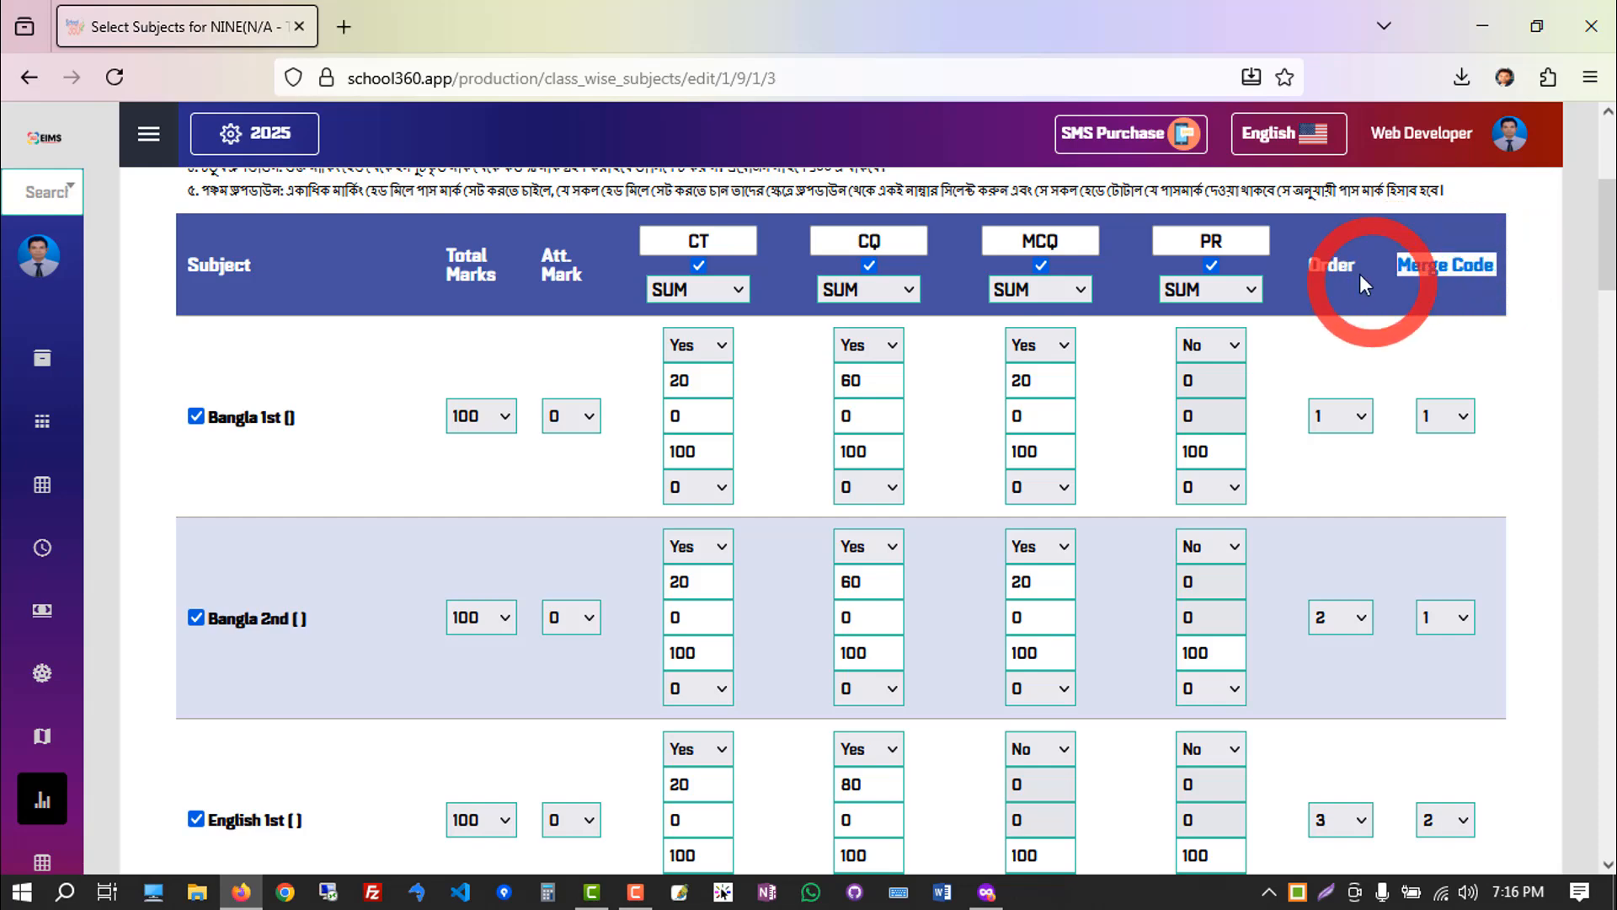